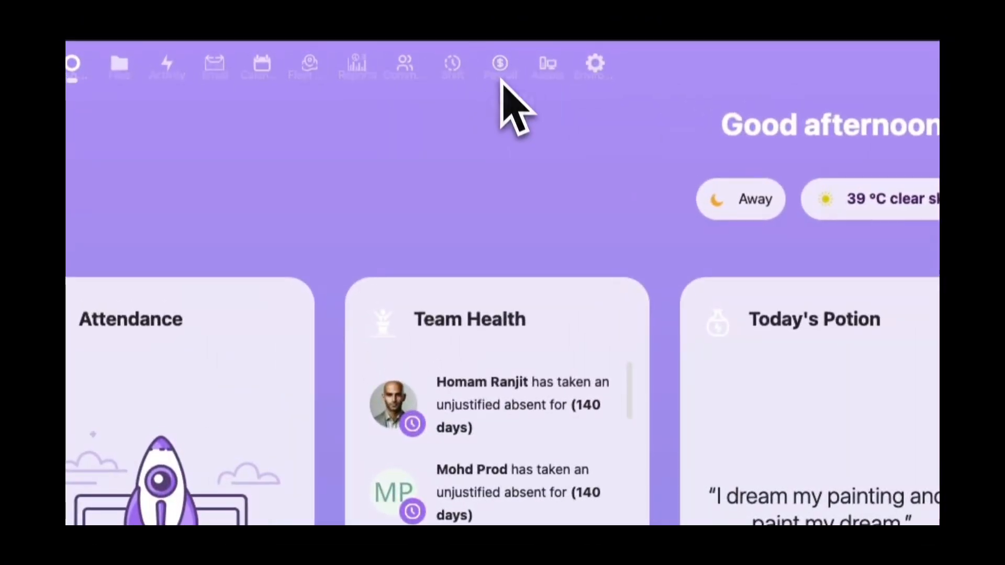
Step: Start a new payroll contract and choose the first listed employee as its member
left_click(498, 73)
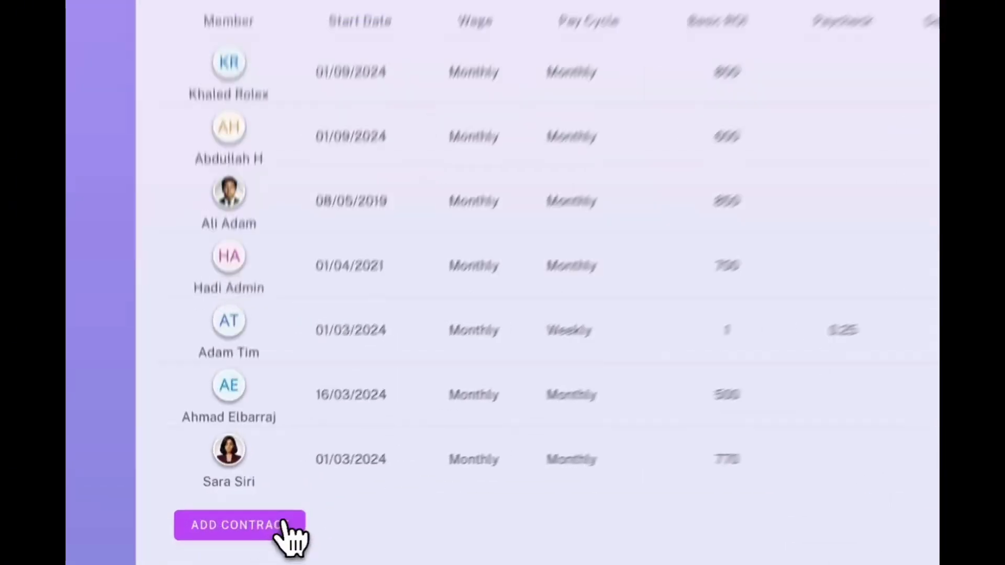
left_click(267, 521)
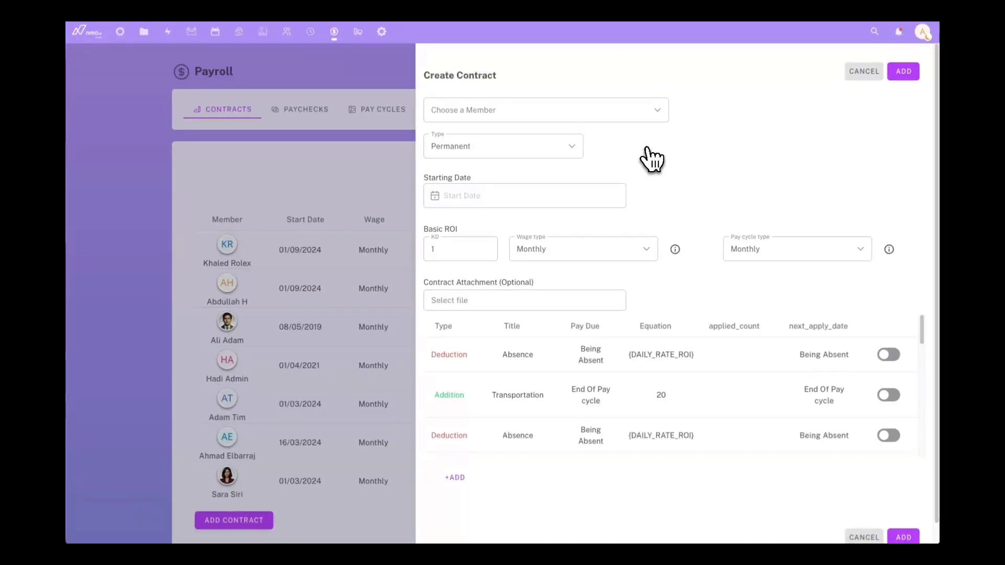
left_click(643, 110)
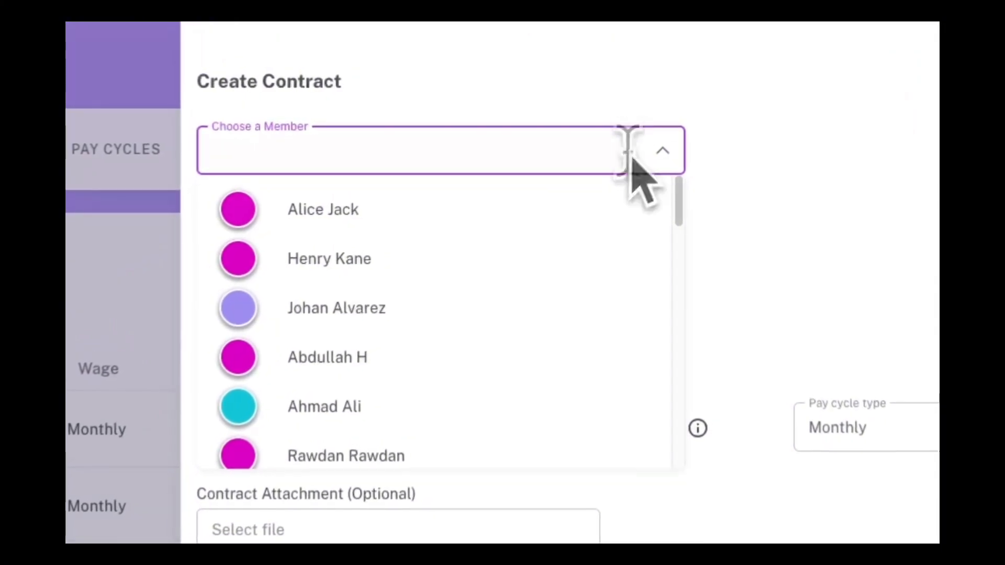
left_click(541, 224)
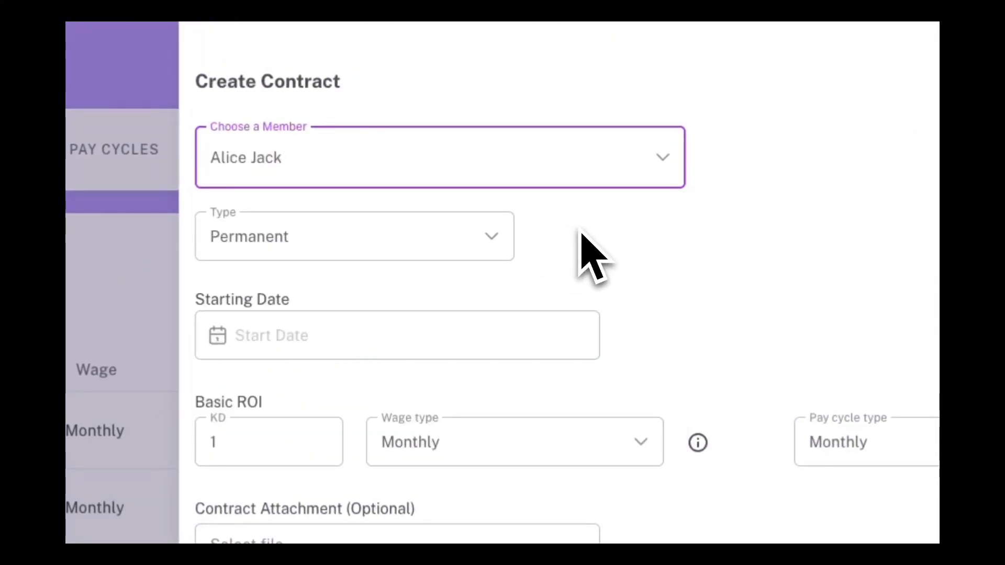
Step: Try the Permanent and Trial contract types
left_click(474, 236)
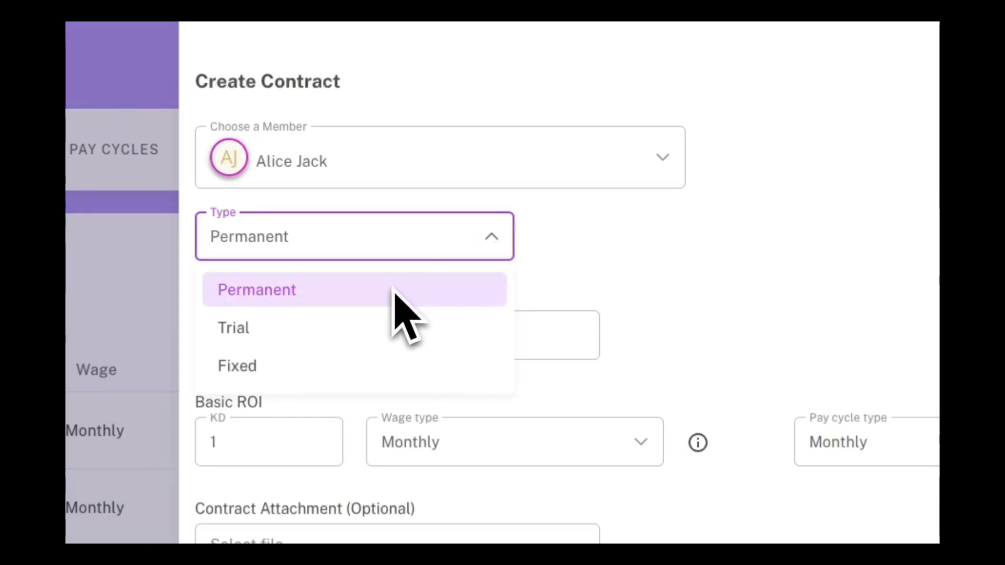
left_click(447, 286)
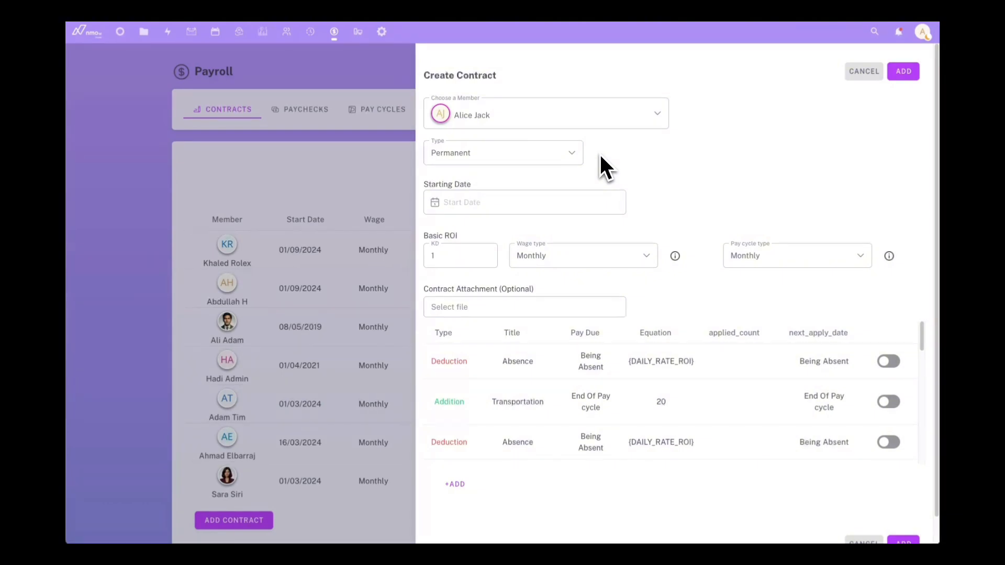
left_click(571, 153)
left_click(513, 196)
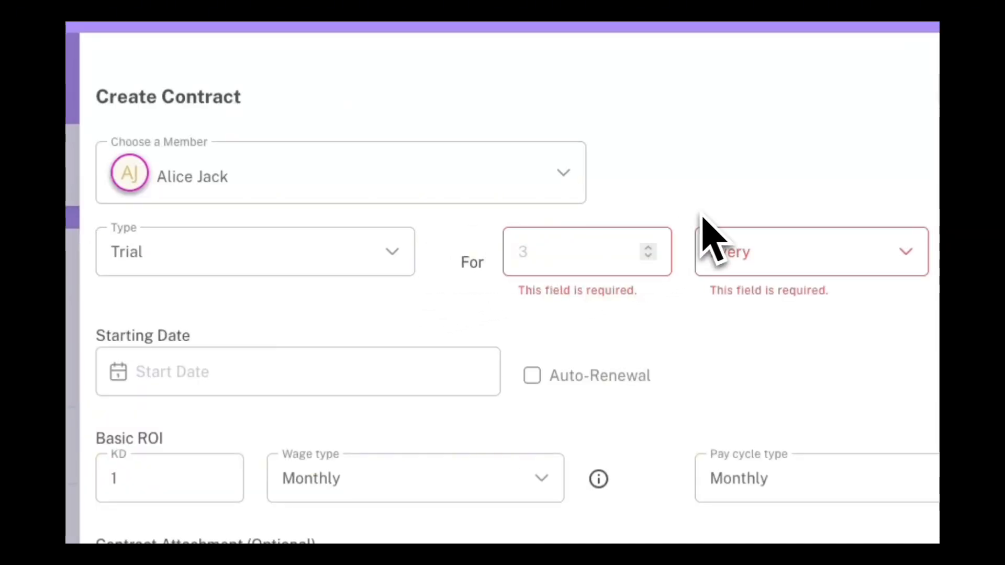
Step: Set the contract type to Fixed with a term of 3 Years
left_click(409, 251)
left_click(293, 362)
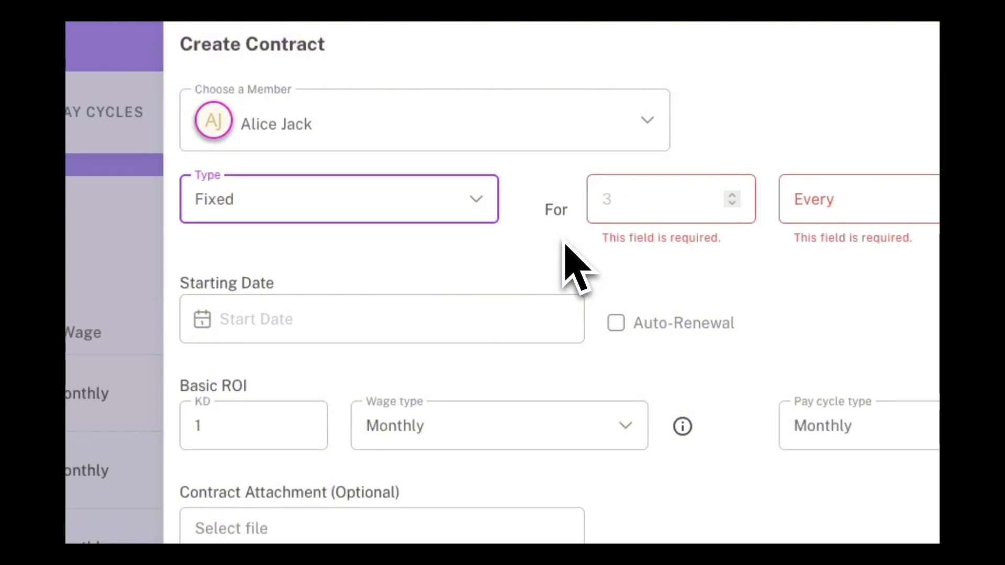
left_click(612, 201)
type("3")
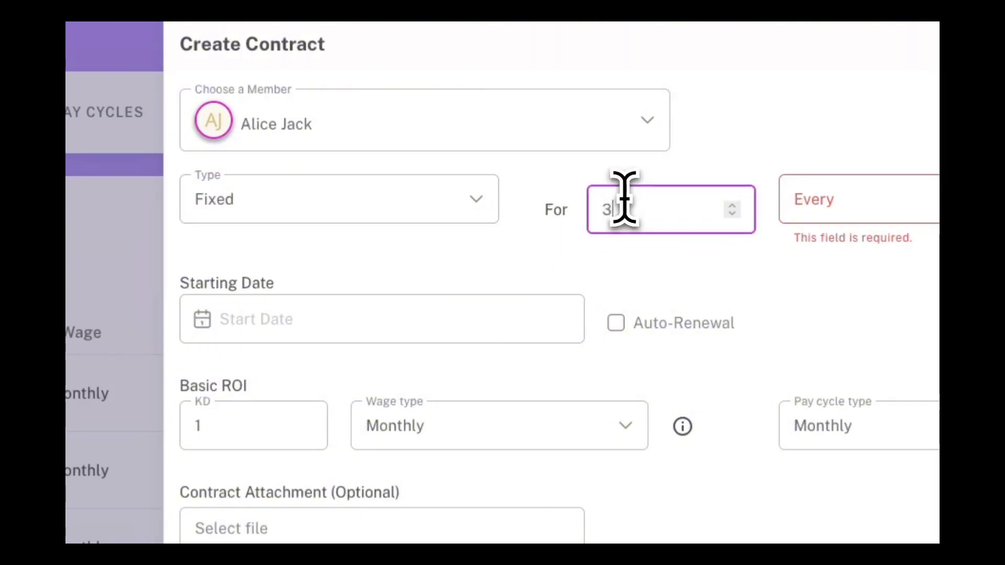
left_click(853, 201)
left_click(702, 347)
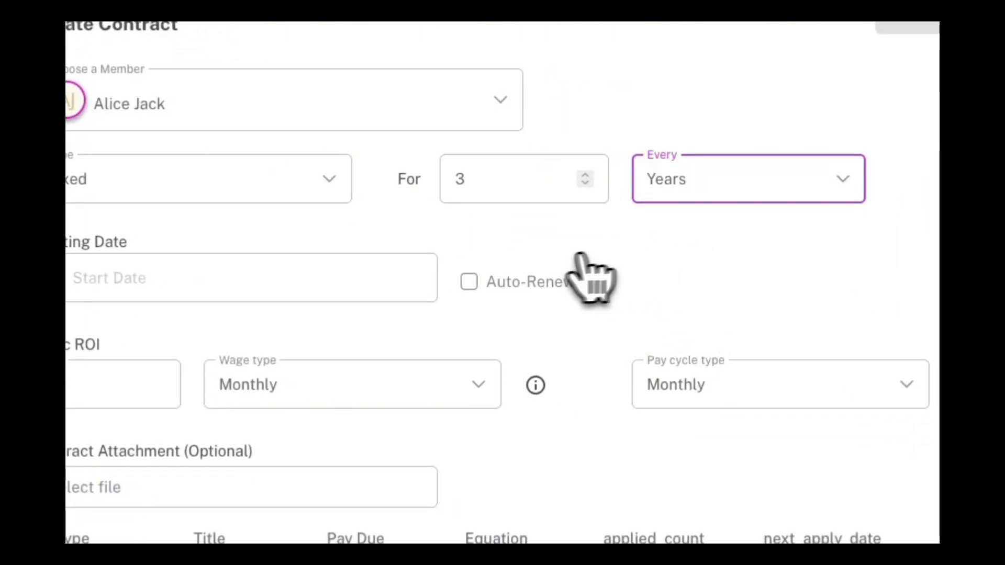
Step: Set the contract's starting date to 2024-09-01 and enable Auto-Renewal
left_click(330, 220)
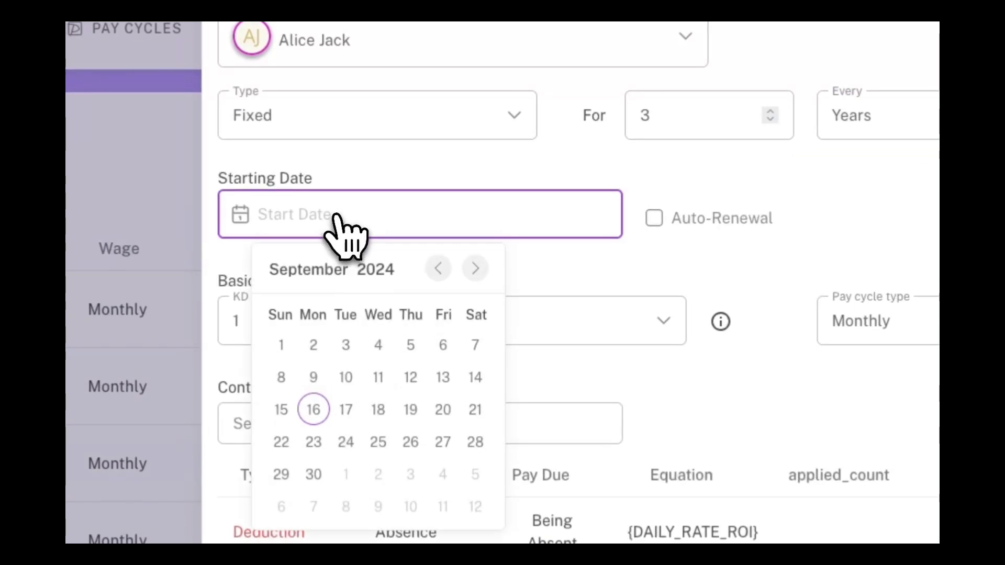
left_click(282, 345)
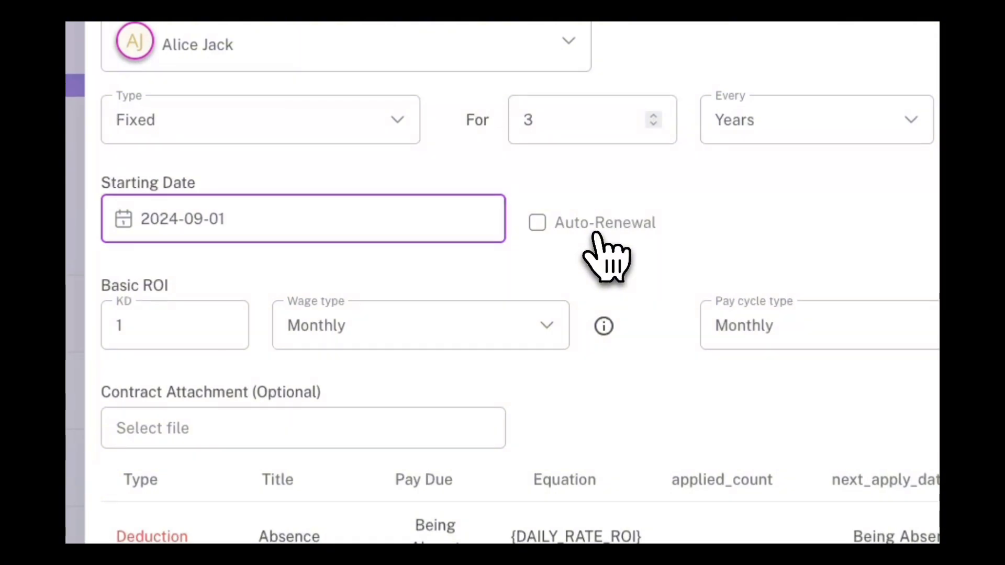
left_click(596, 236)
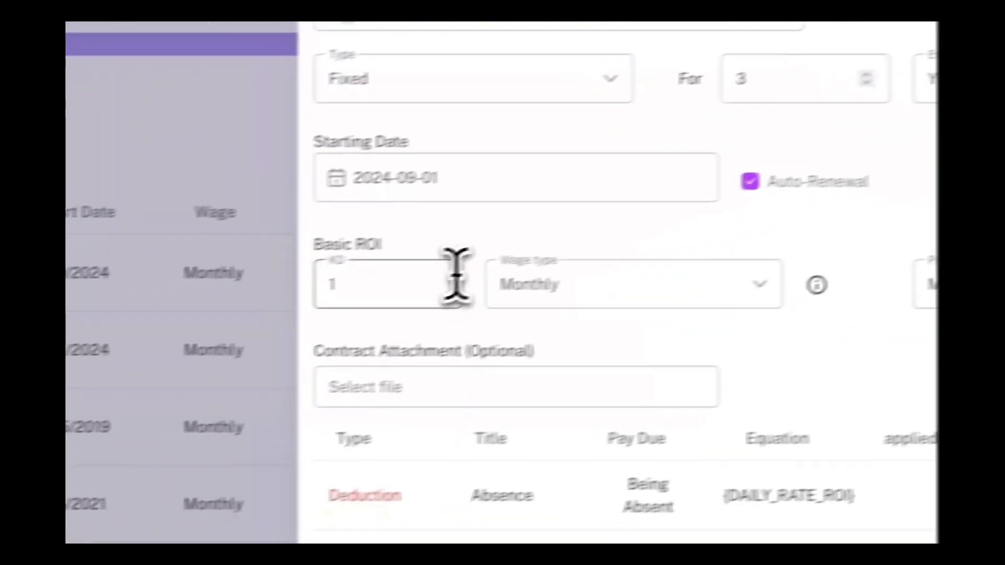
Step: Set the contract's Basic ROI to 500 KD
left_click(184, 332)
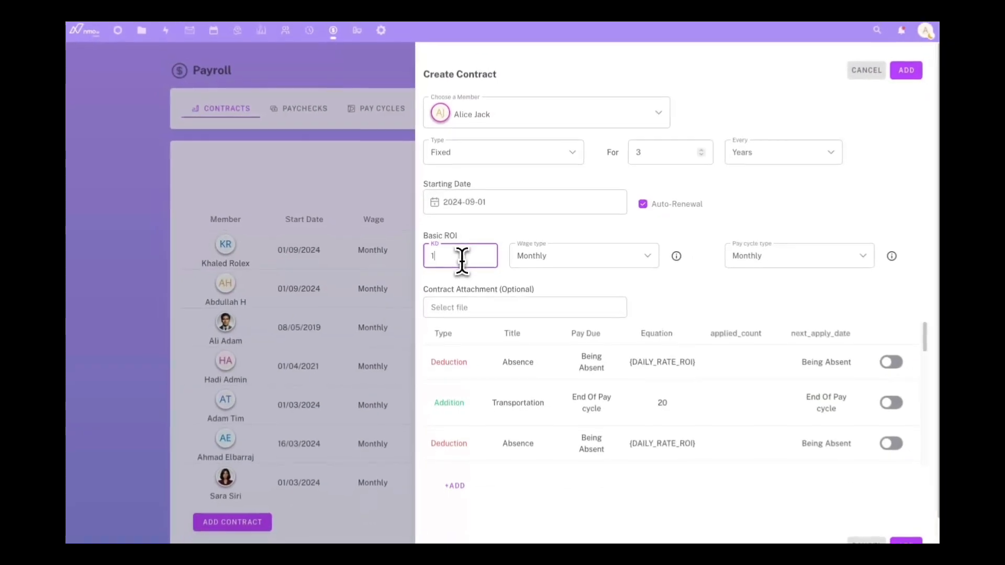
key("BackSpace")
type("500")
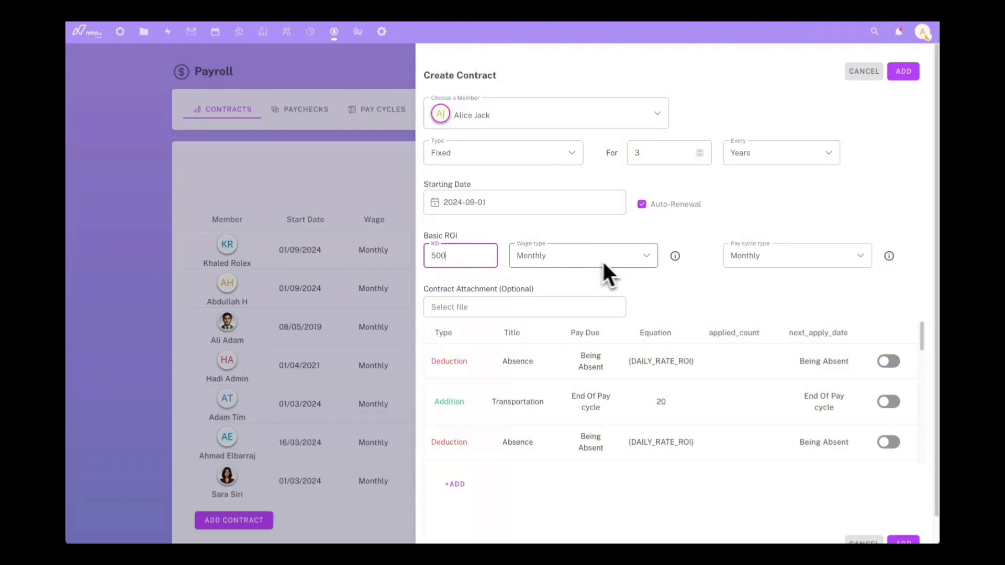
Step: Review the wage type and pay cycle type explanations and options, keeping both set to Monthly
mouse_move(676, 261)
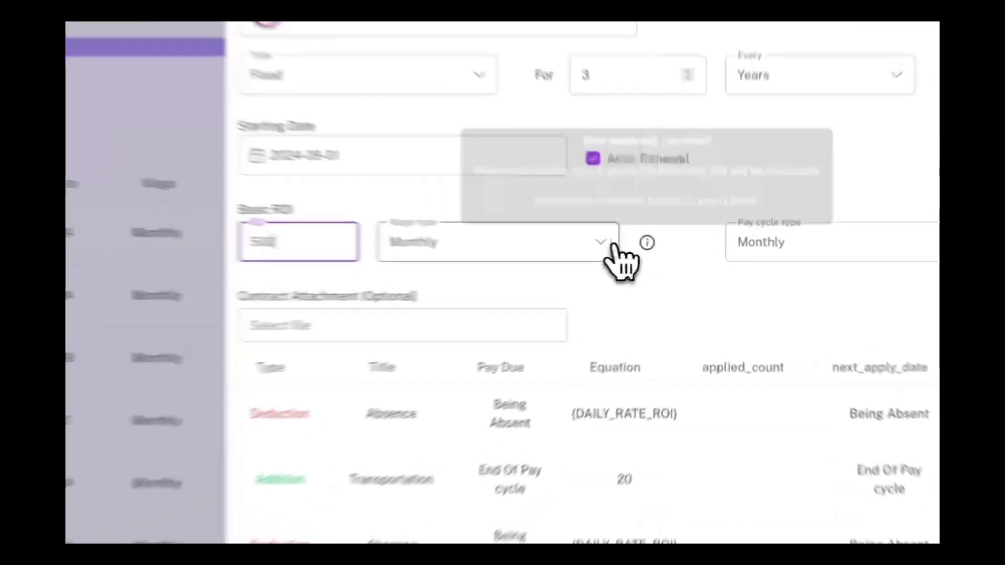
left_click(610, 260)
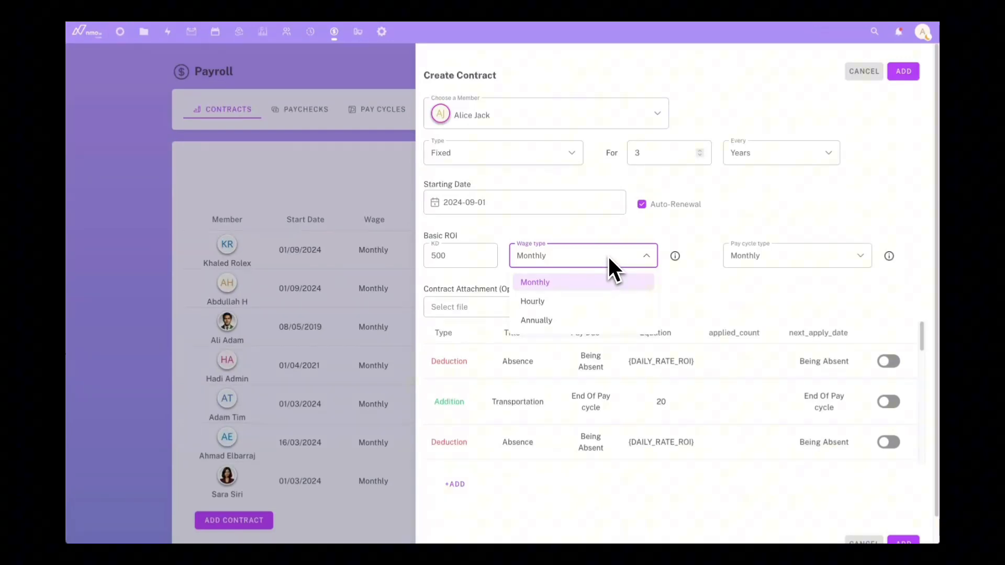
left_click(674, 261)
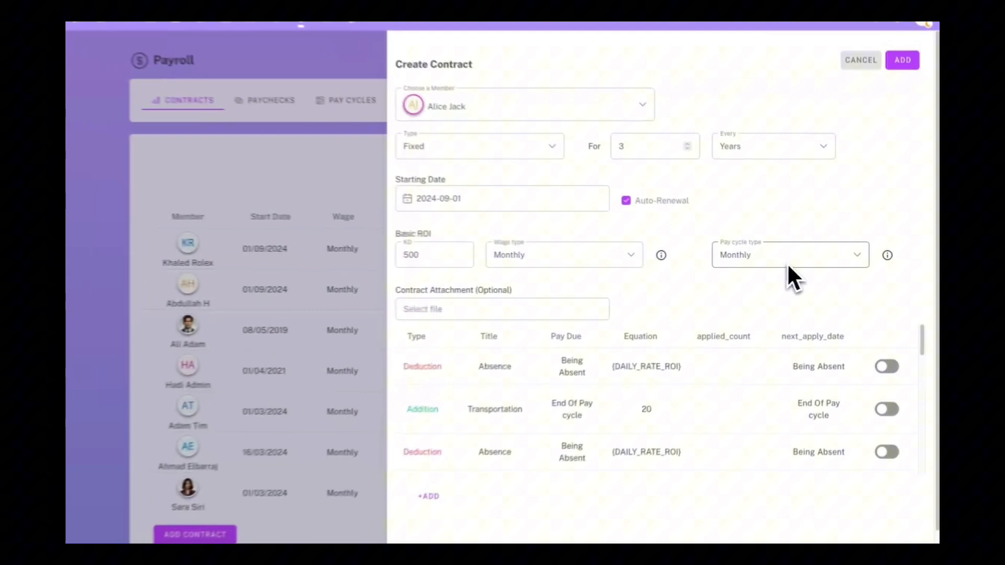
mouse_move(886, 258)
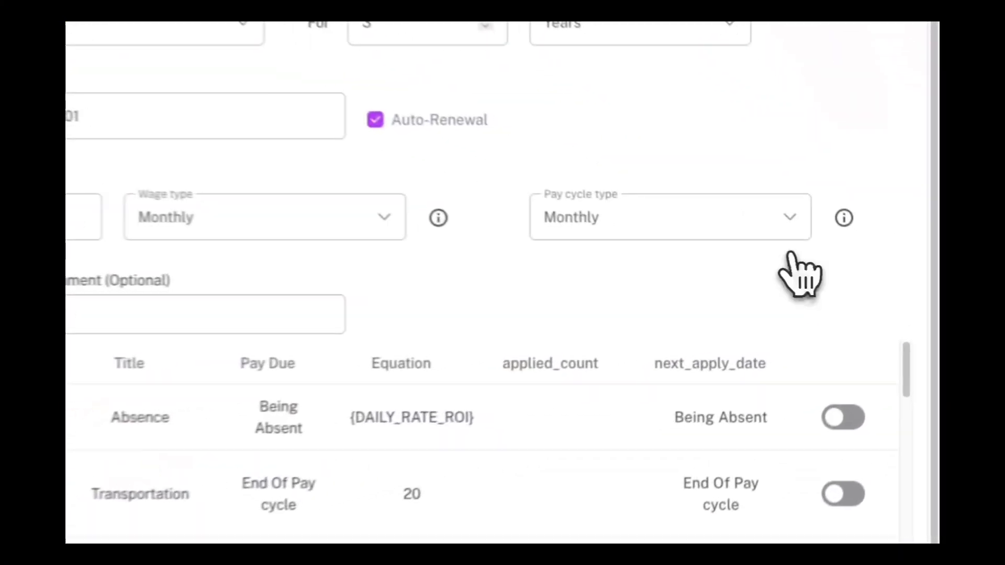
left_click(818, 260)
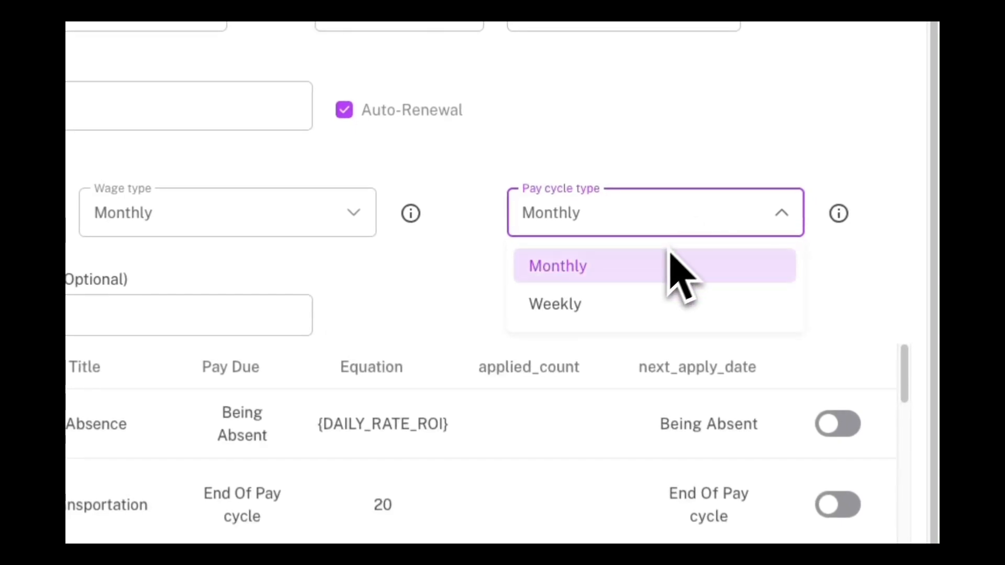
left_click(634, 273)
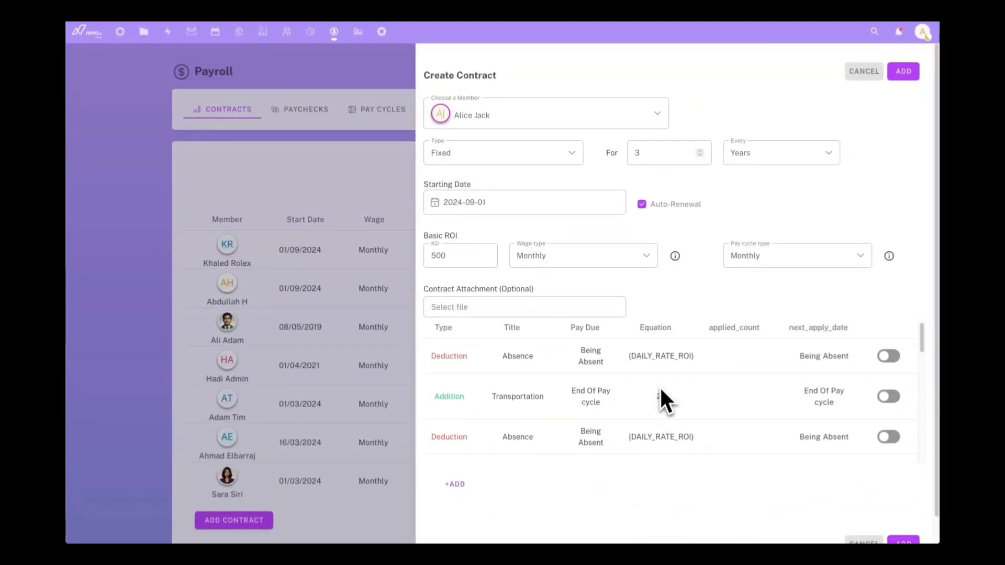
Step: Review the contract's existing adjustments and start a new payroll adjustment titled Transportation with type Addition
scroll(655, 395, "down", 3)
scroll(655, 395, "up", 3)
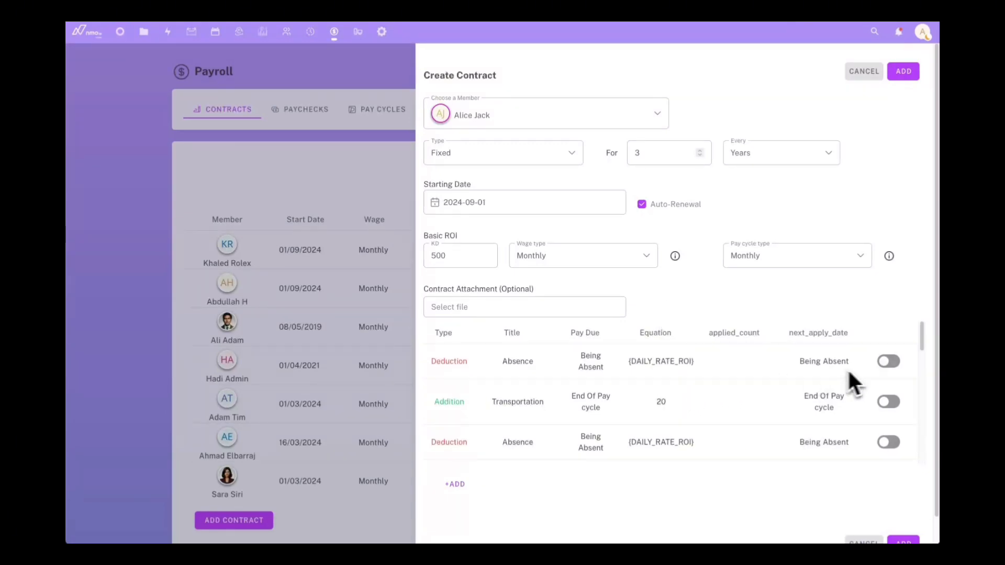
scroll(876, 398, "down", 5)
scroll(848, 414, "up", 4)
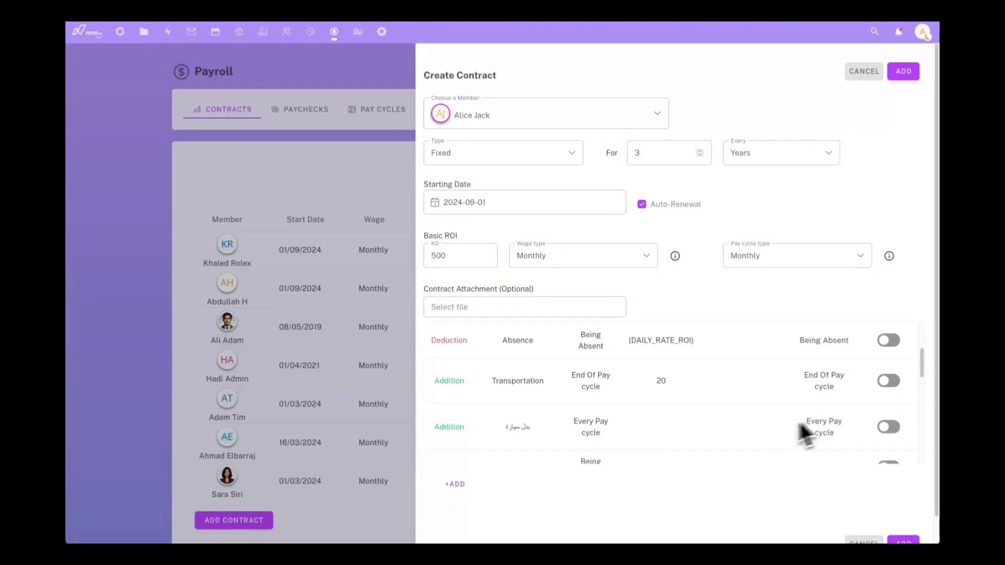
left_click(456, 486)
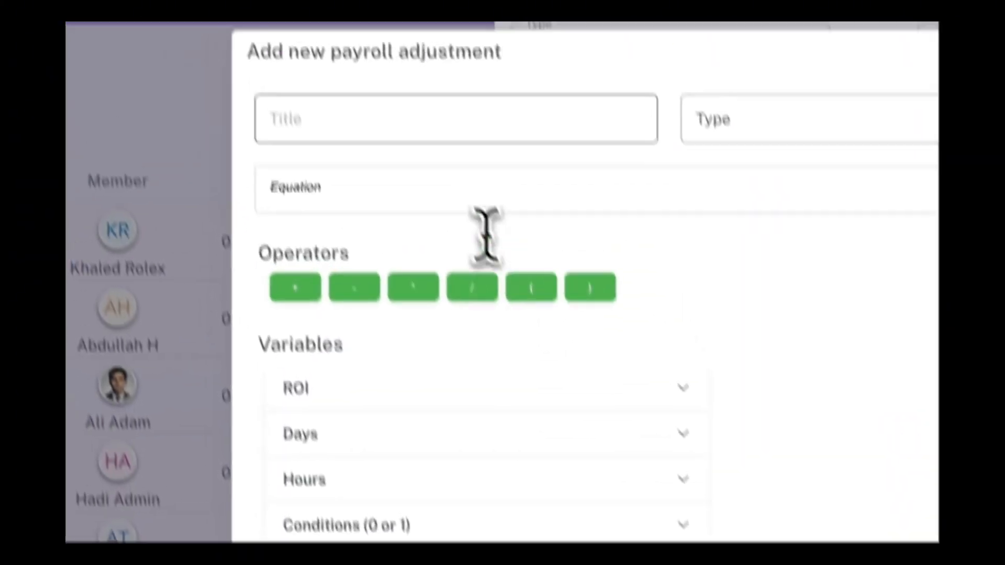
left_click(419, 119)
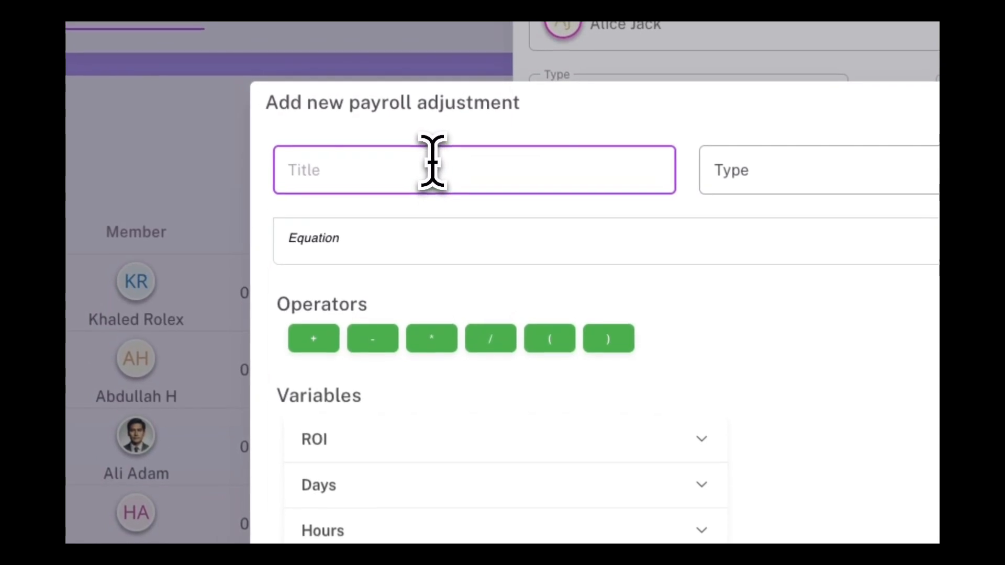
type("Transportation")
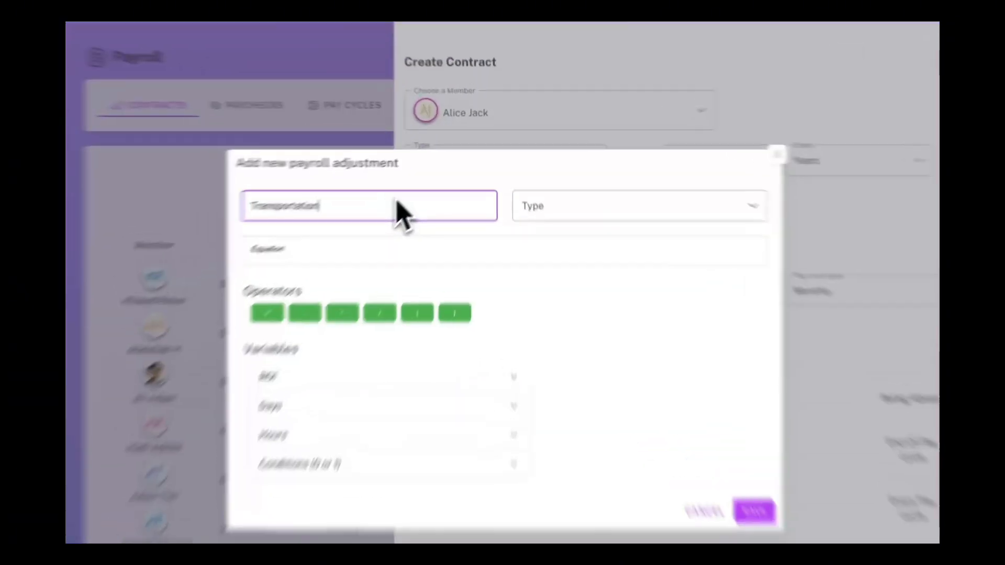
left_click(515, 194)
left_click(536, 214)
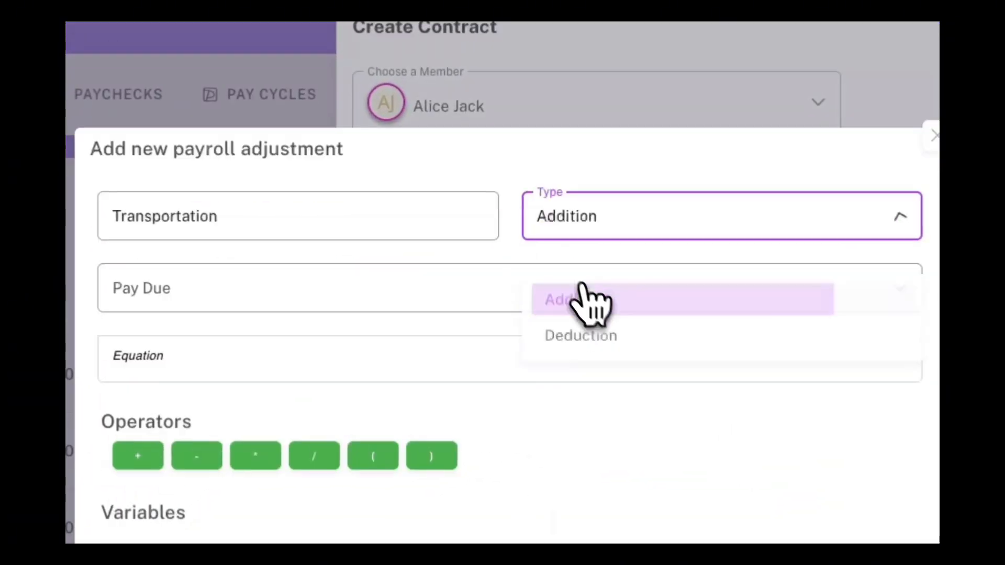
Step: Set the Transportation adjustment's Pay Due to Custom with Day as the Every Type
left_click(541, 299)
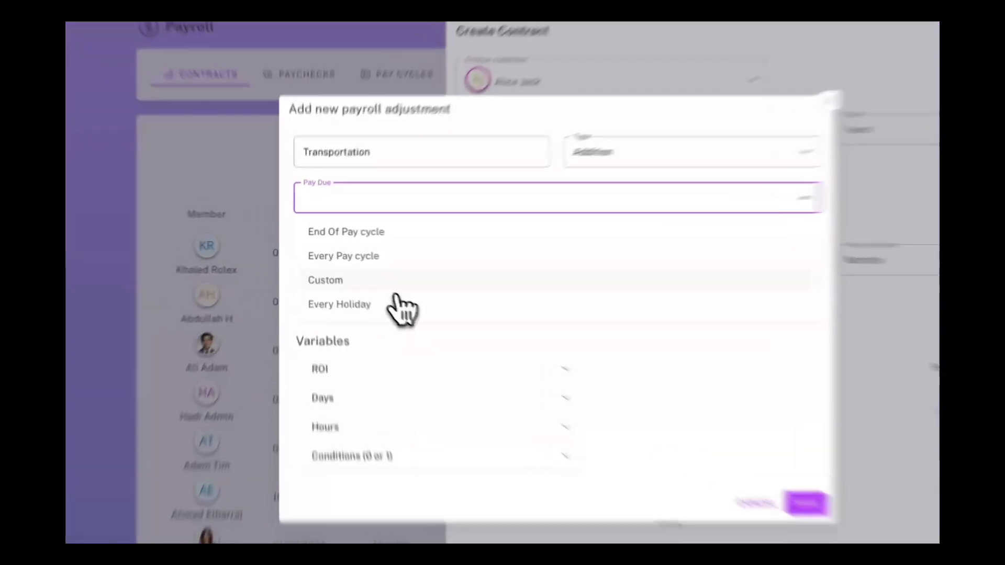
left_click(377, 273)
left_click(361, 245)
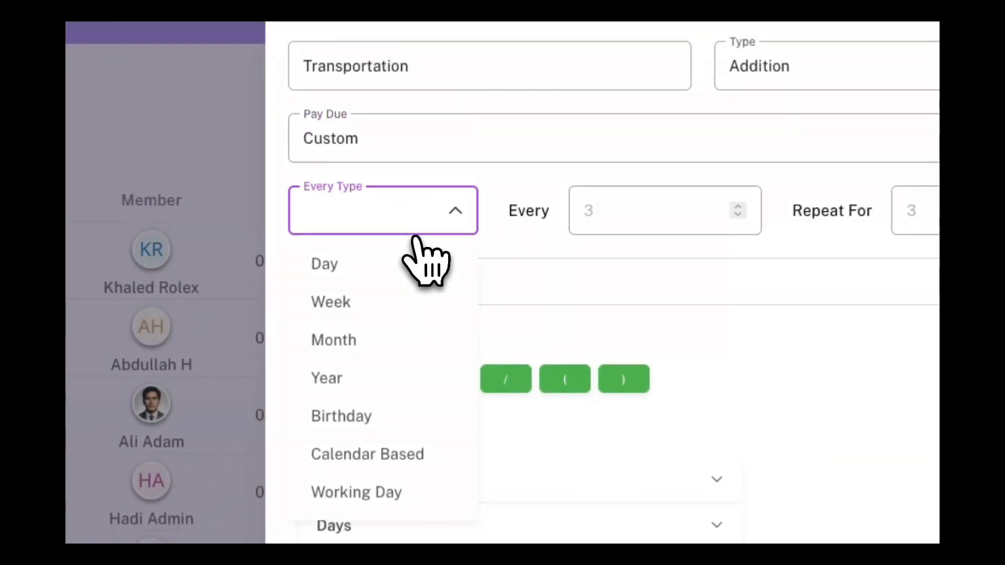
left_click(396, 265)
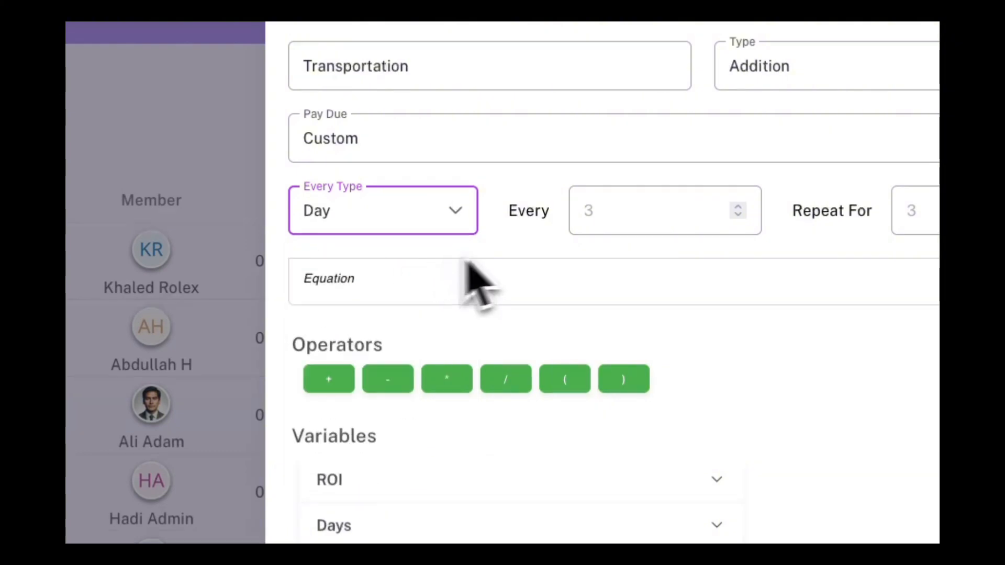
Step: Set the Transportation adjustment to recur every 3 days and repeat for 2
left_click(601, 214)
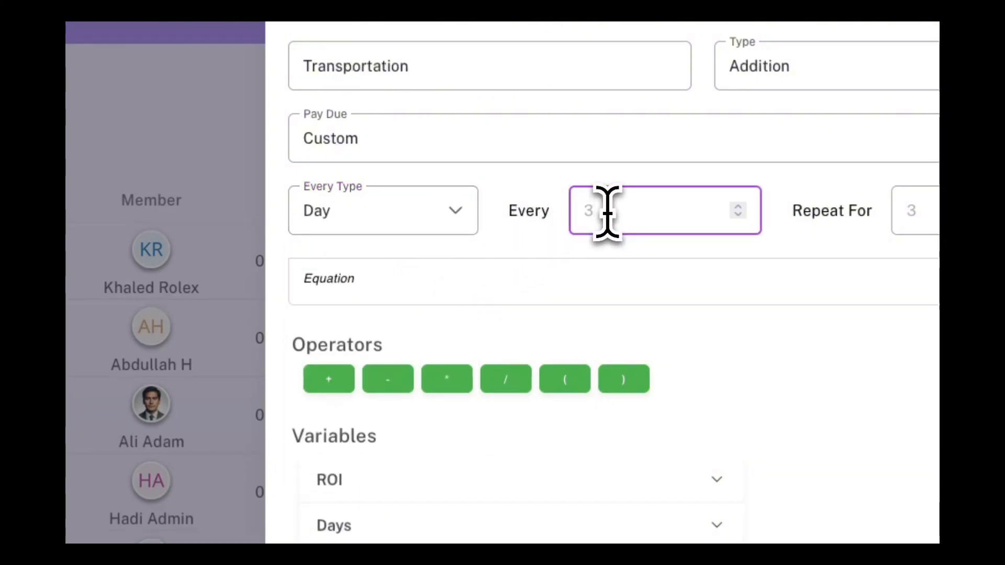
key("BackSpace")
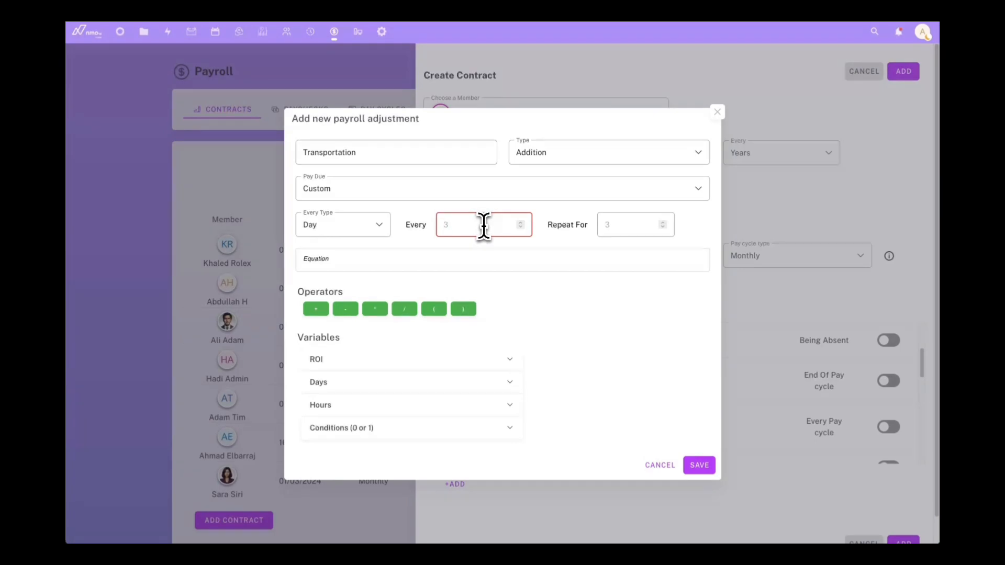
left_click(617, 225)
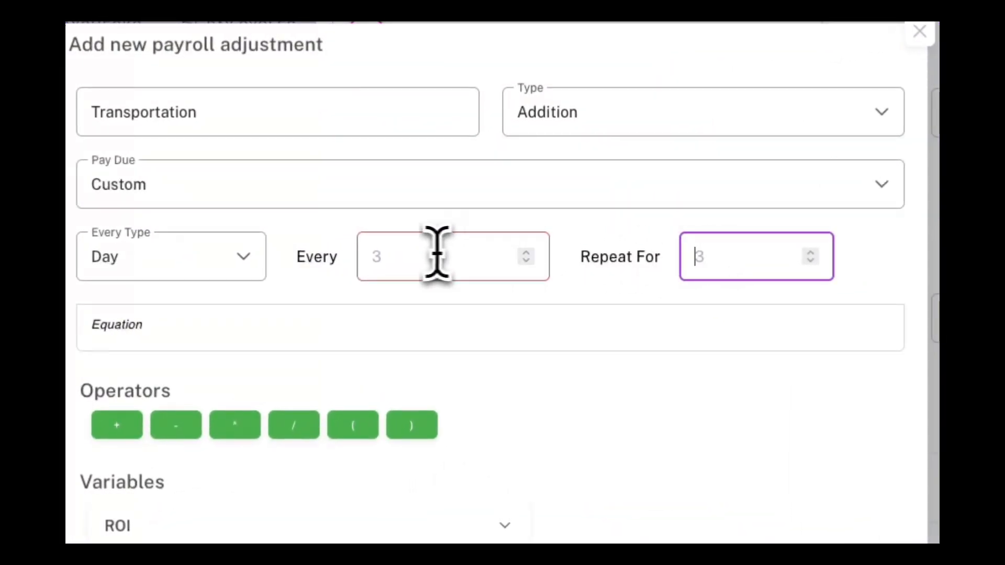
left_click(412, 251)
type("3")
left_click(681, 247)
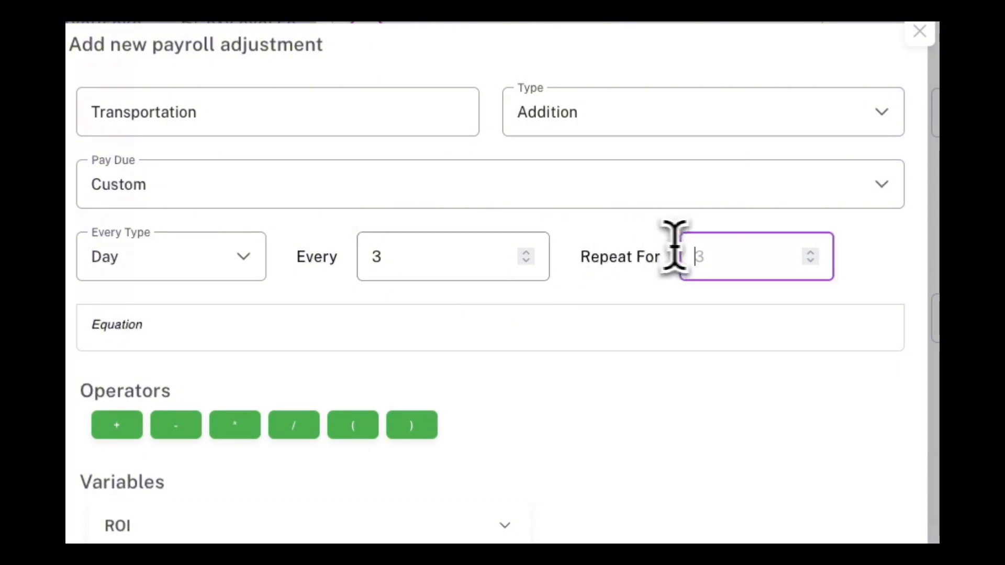
type("2")
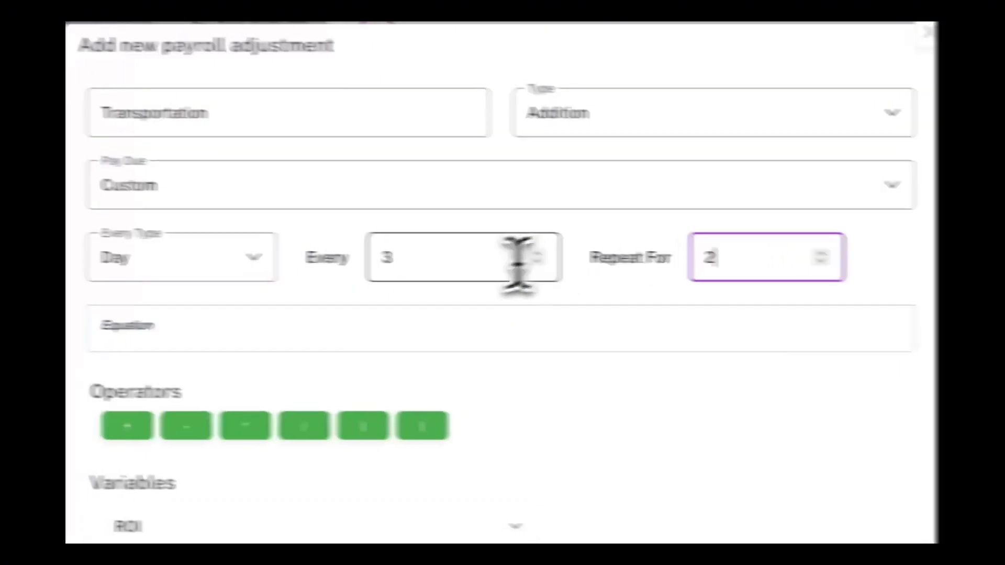
Step: Change the Transportation adjustment's Pay Due to End Of Pay cycle
left_click(247, 260)
left_click(229, 199)
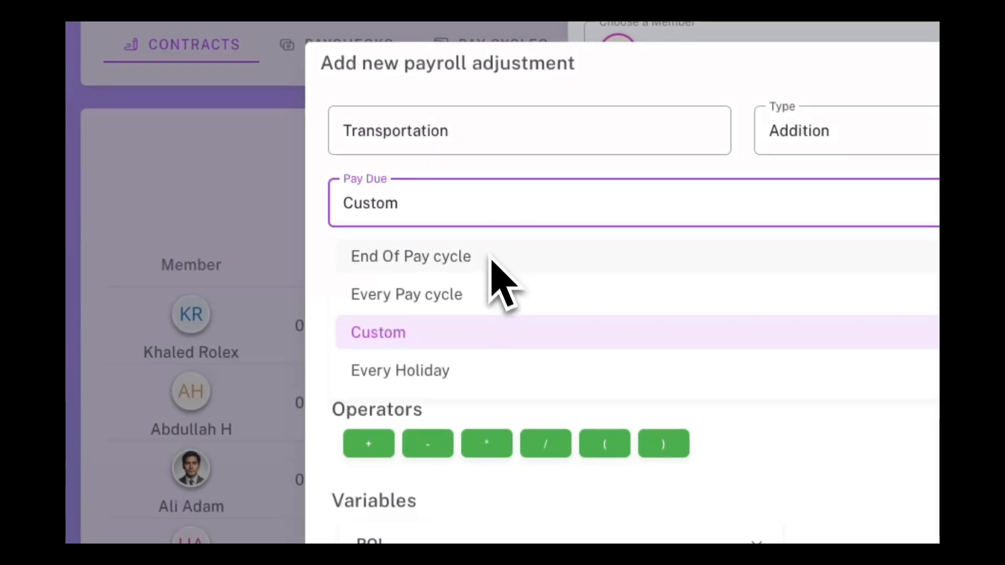
left_click(469, 268)
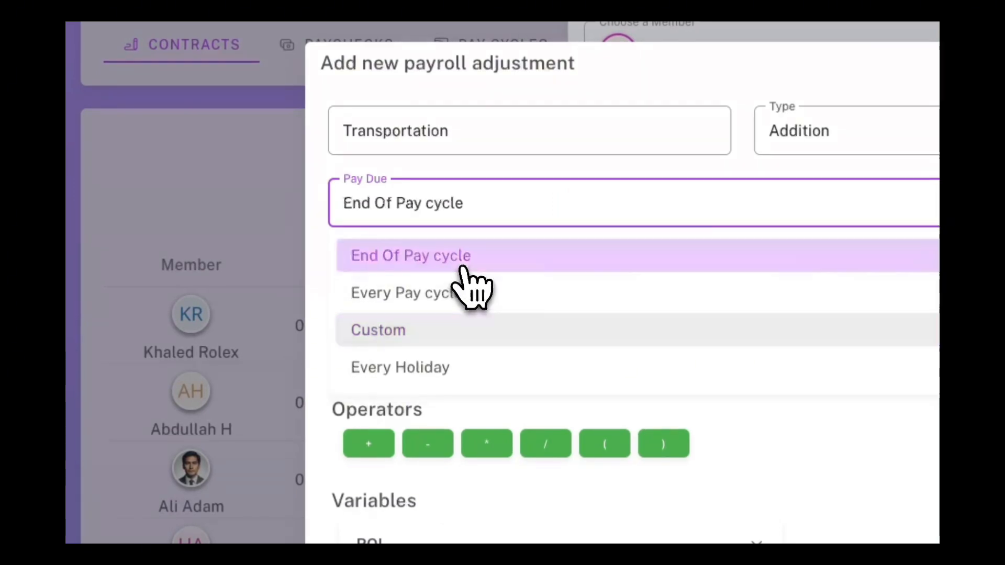
left_click(546, 312)
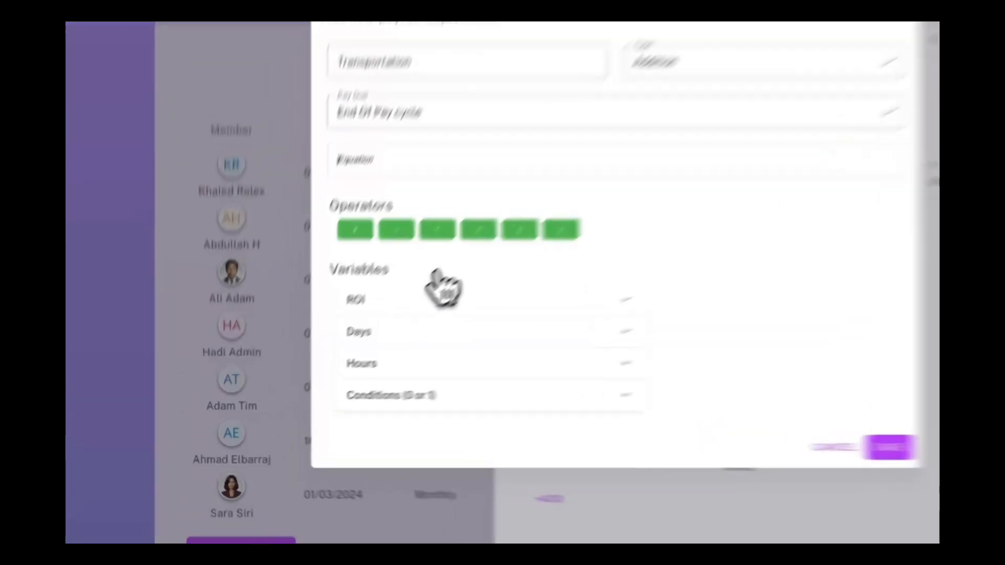
Step: Examine the ROI, Hours and Conditions variables available for the adjustment's equation and their explanations
left_click(374, 341)
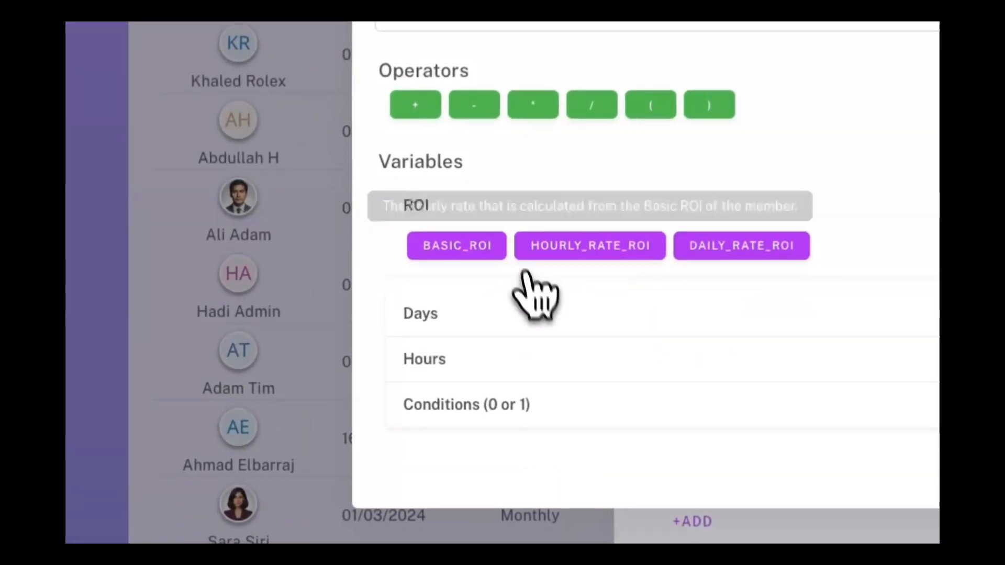
left_click(385, 364)
left_click(542, 376)
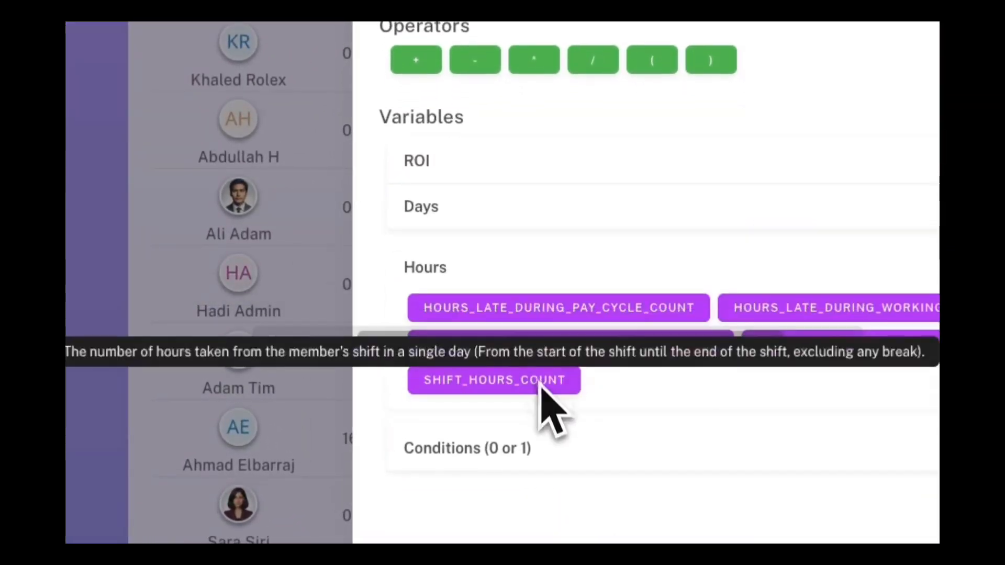
left_click(538, 454)
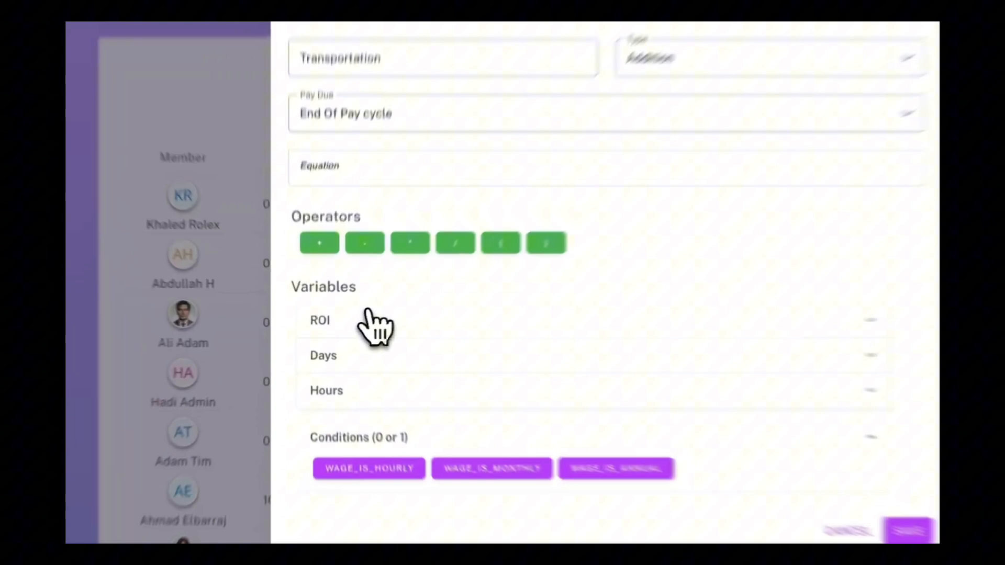
Step: Use the DAILY_RATE_ROI variable as the Transportation adjustment's equation and save the adjustment
left_click(348, 325)
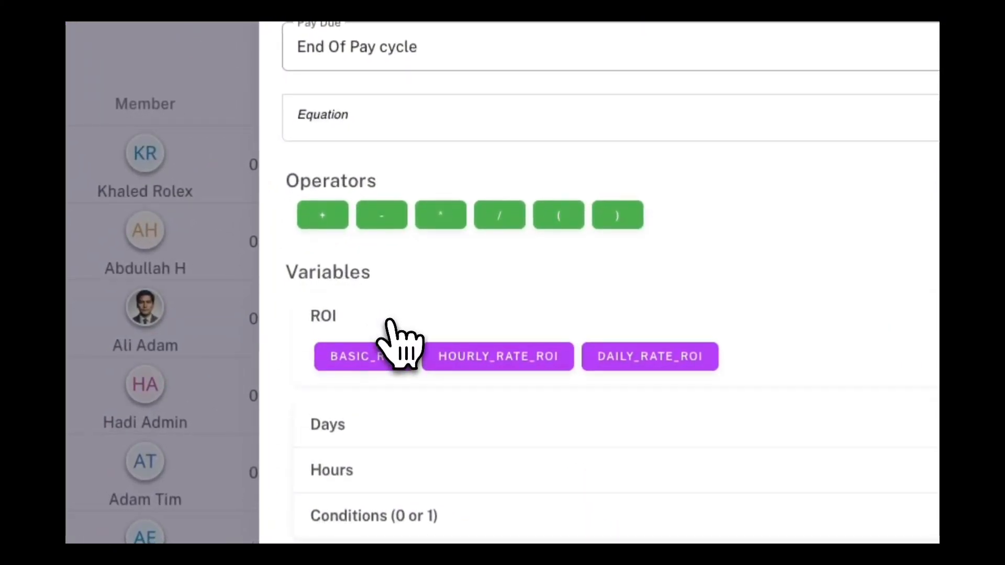
left_click(607, 359)
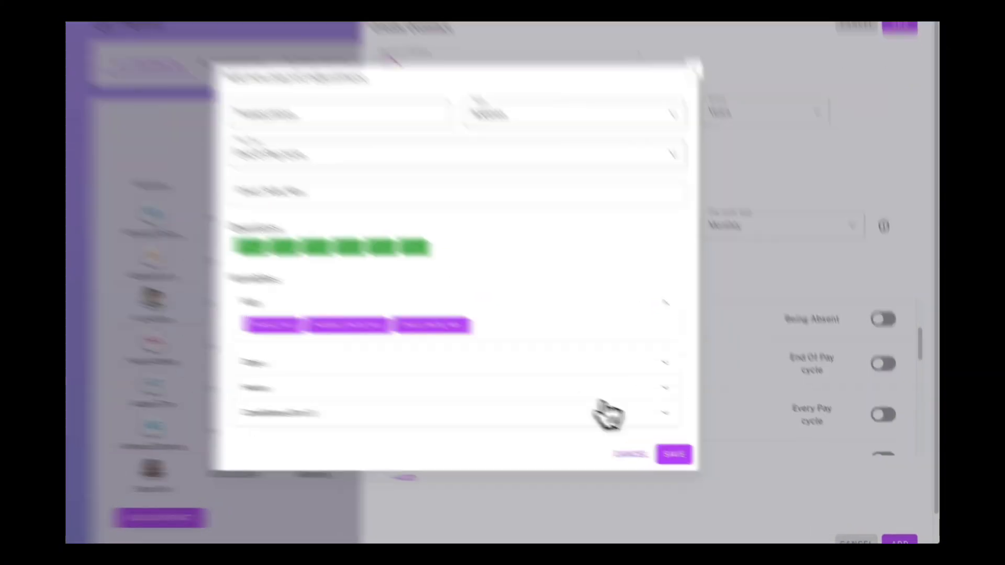
left_click(698, 462)
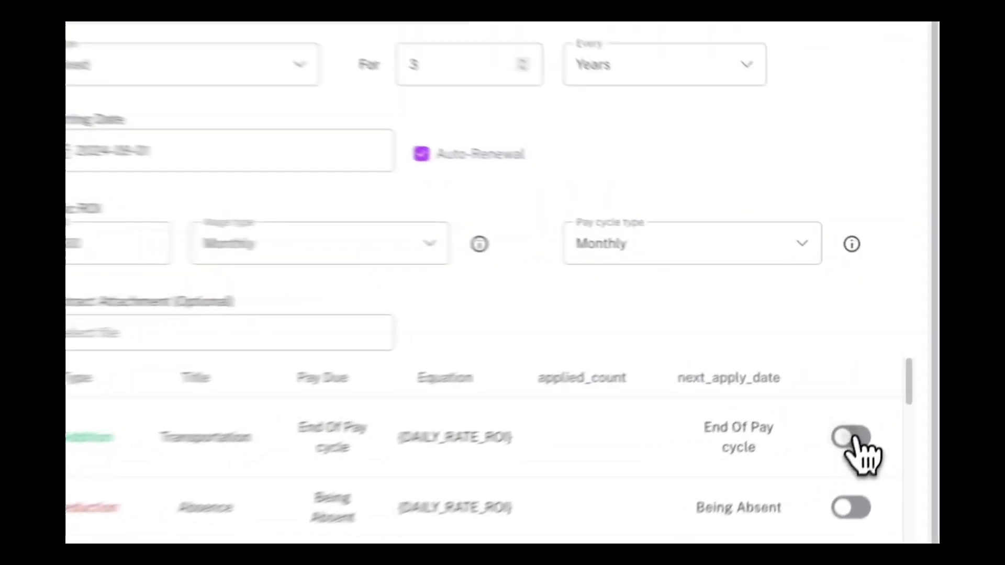
Step: Enable the Transportation adjustment for the contract and add the contract to the payroll
left_click(889, 367)
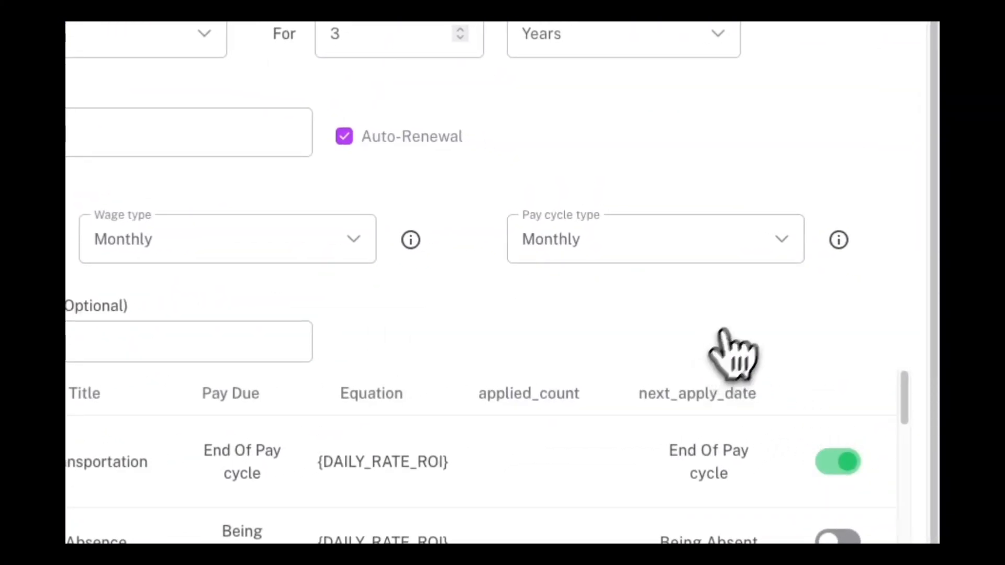
scroll(733, 352, "up", 5)
left_click(868, 137)
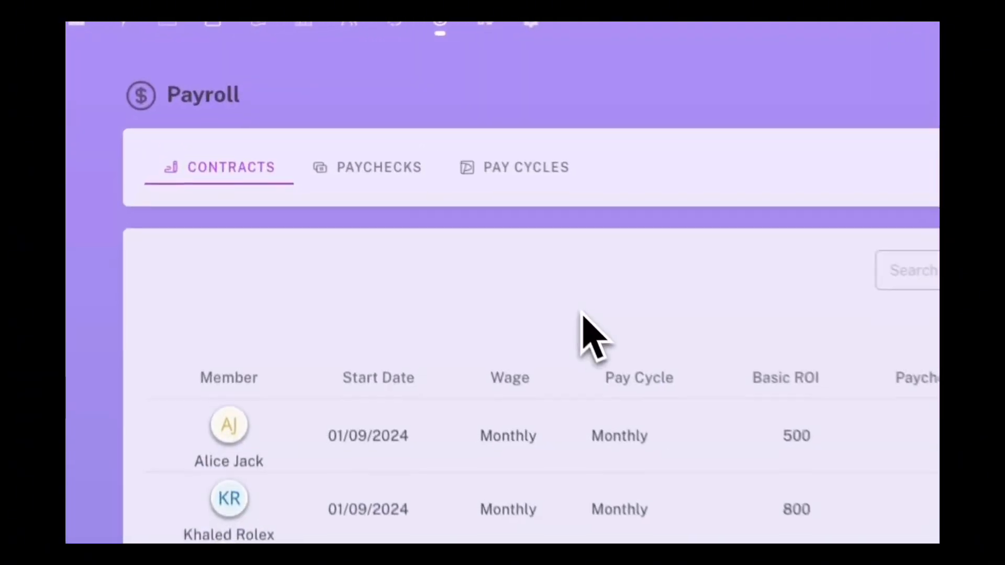
Step: Go to the paychecks list and start generating paychecks with the pay cycle type set to Monthly
left_click(385, 184)
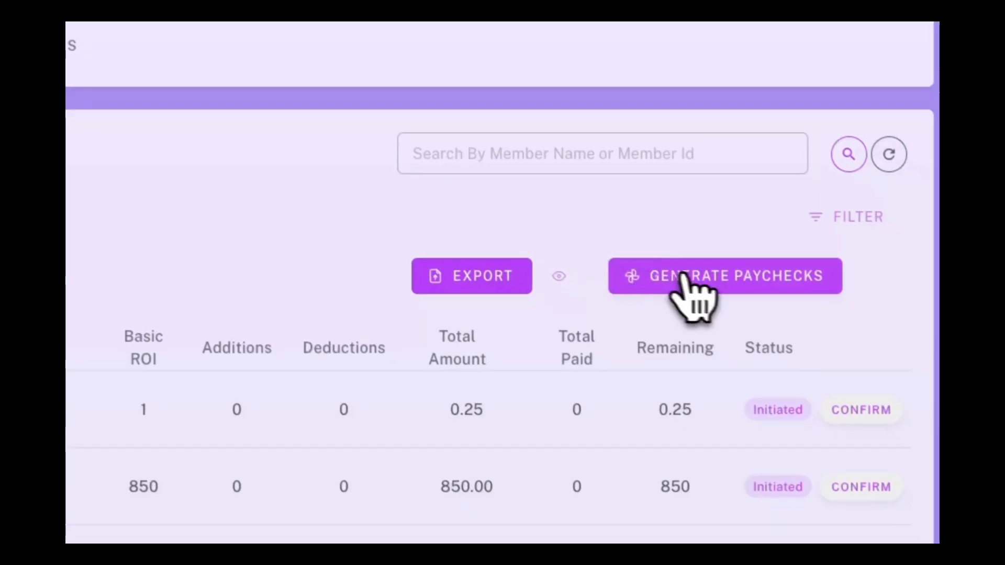
left_click(715, 279)
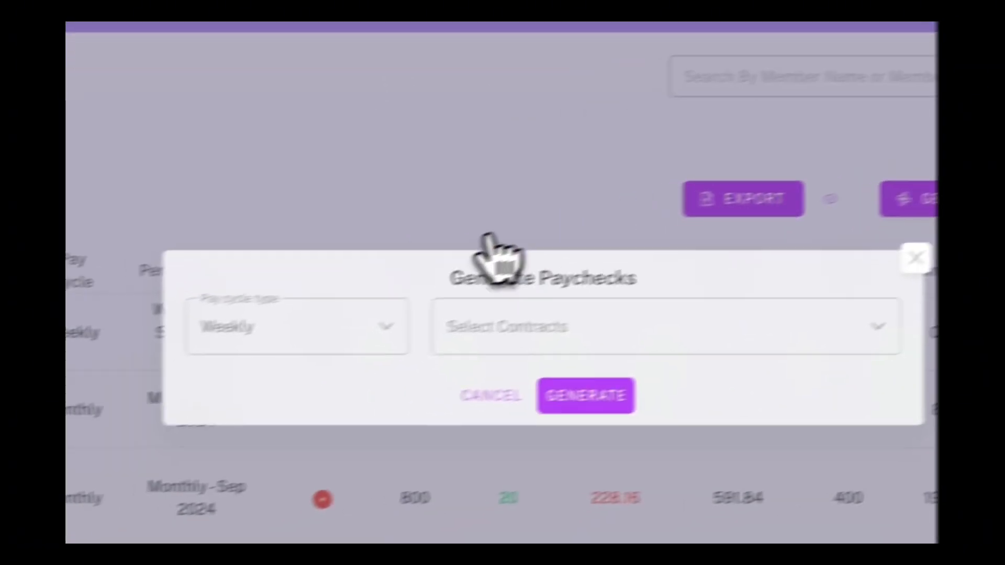
left_click(330, 317)
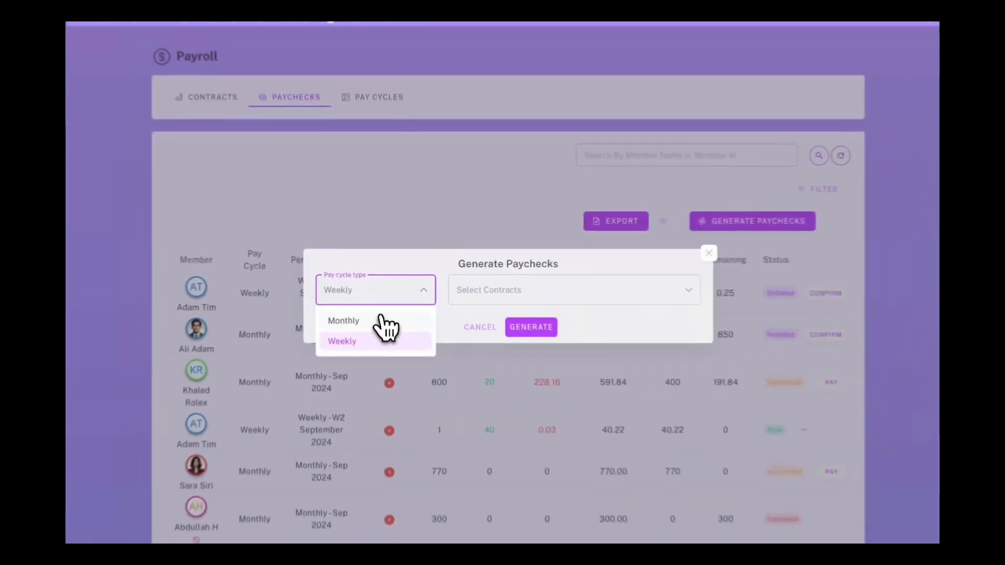
left_click(378, 364)
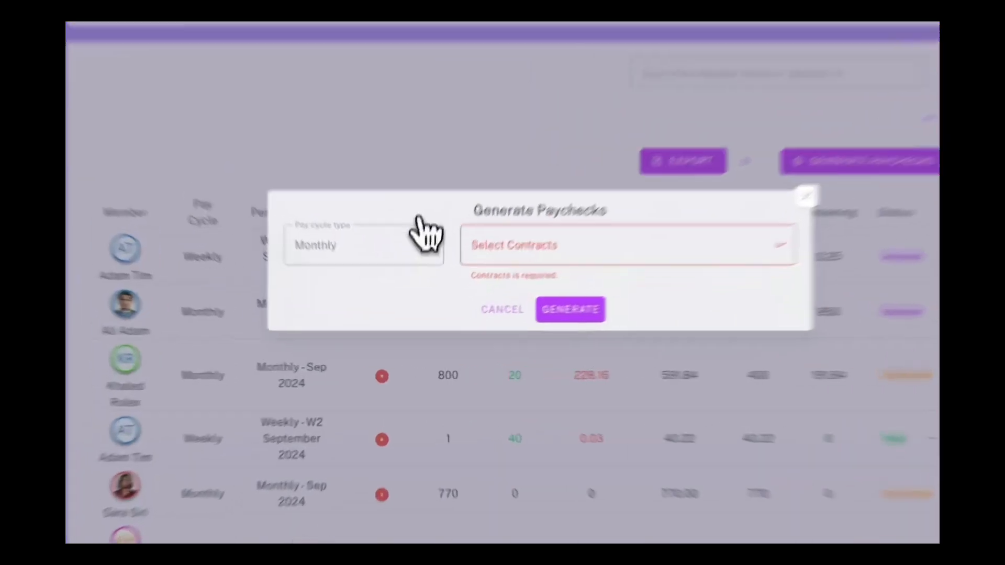
left_click(393, 285)
left_click(399, 309)
Step: Select the newly added employee's contract from the available contracts and generate the monthly paycheck
left_click(489, 193)
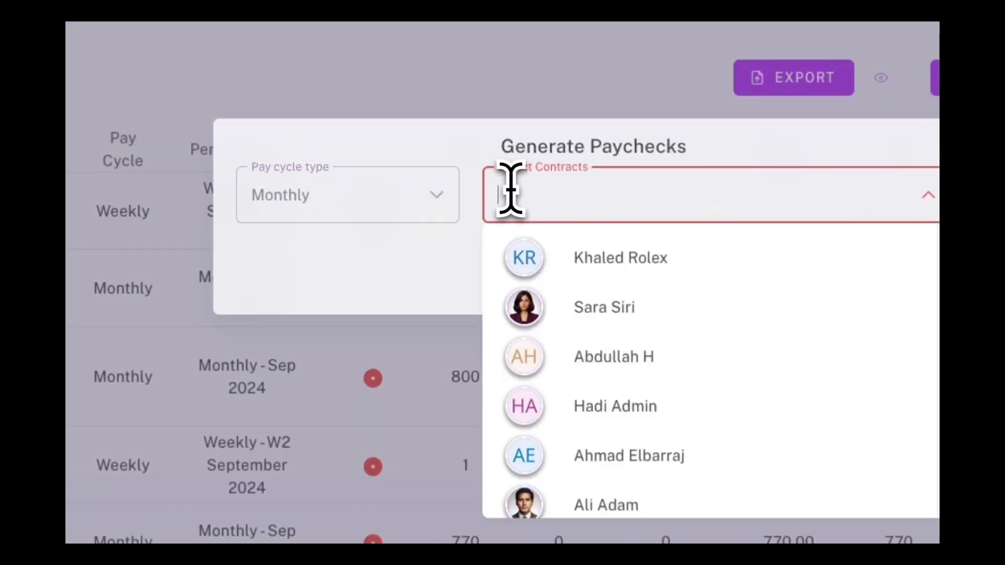
scroll(631, 354, "down", 2)
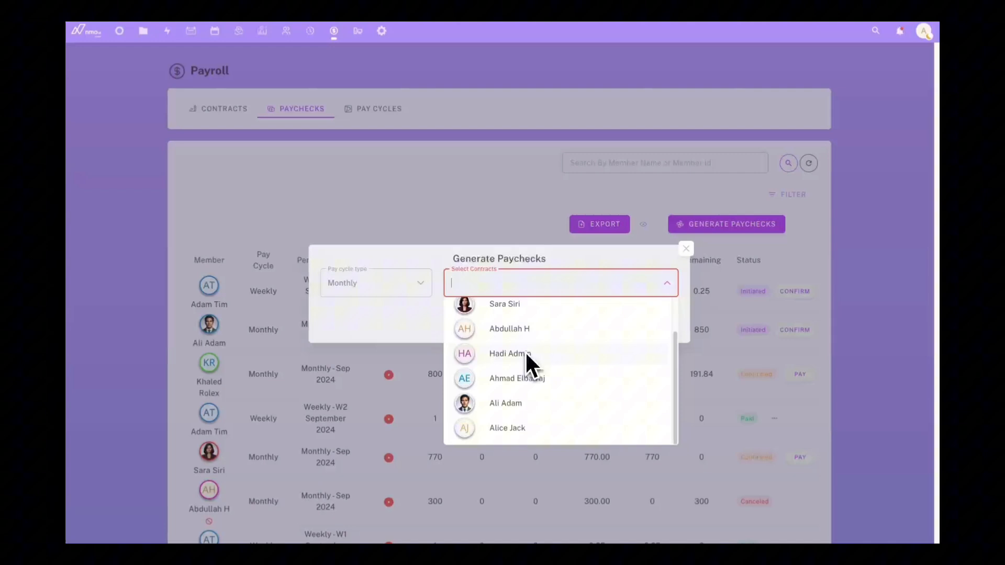
scroll(526, 356, "up", 1)
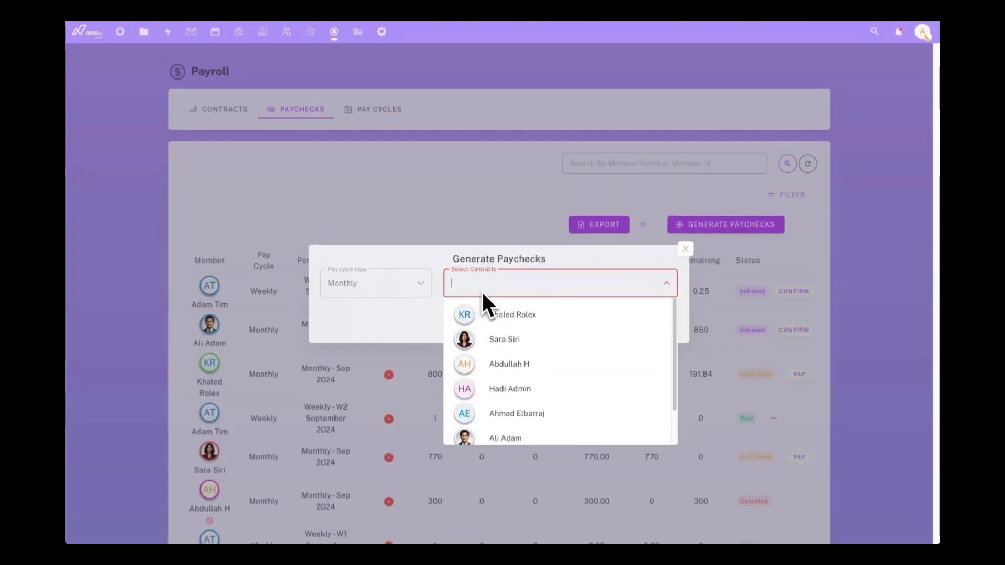
scroll(521, 340, "down", 1)
scroll(523, 338, "up", 1)
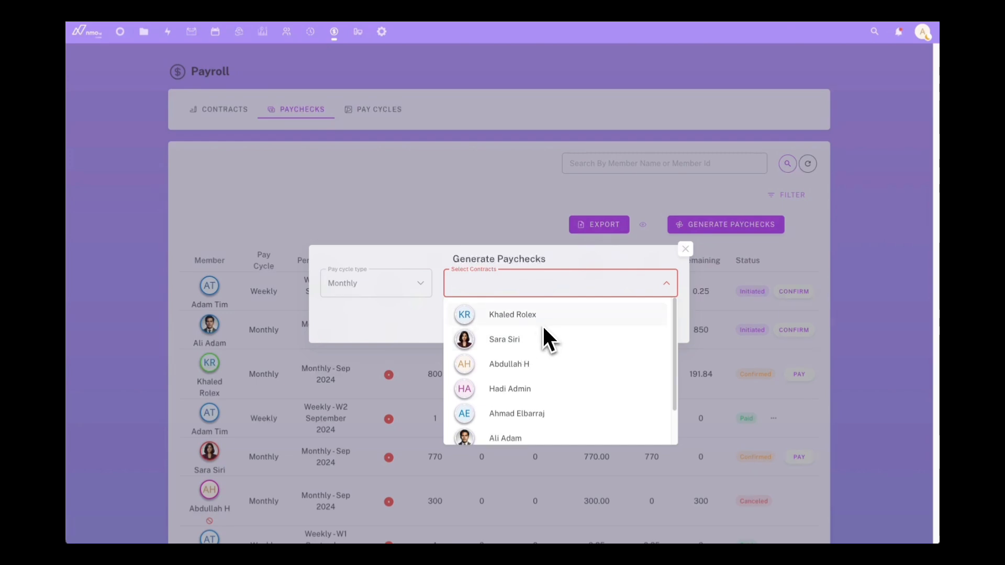
scroll(550, 361, "down", 1)
left_click(523, 434)
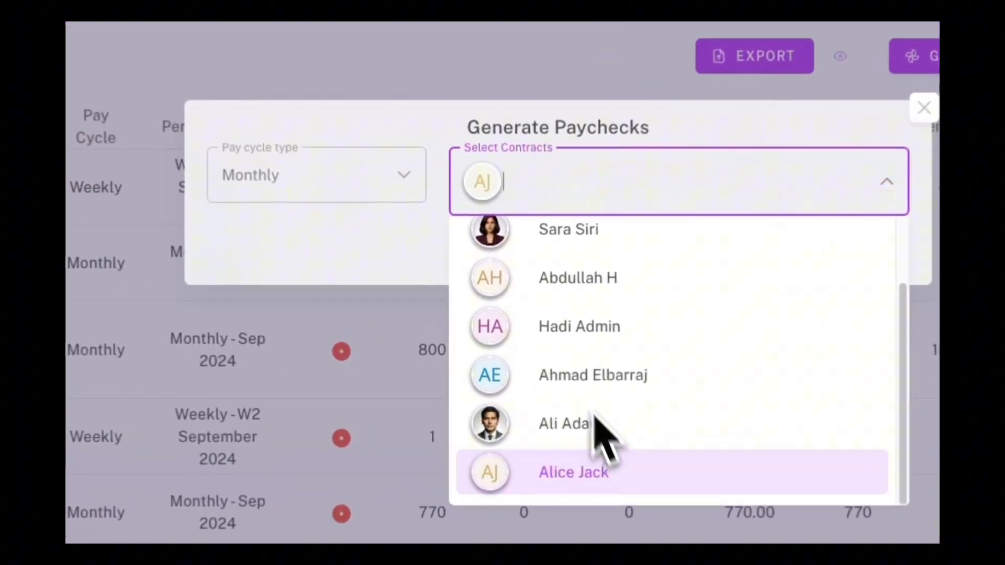
left_click(432, 275)
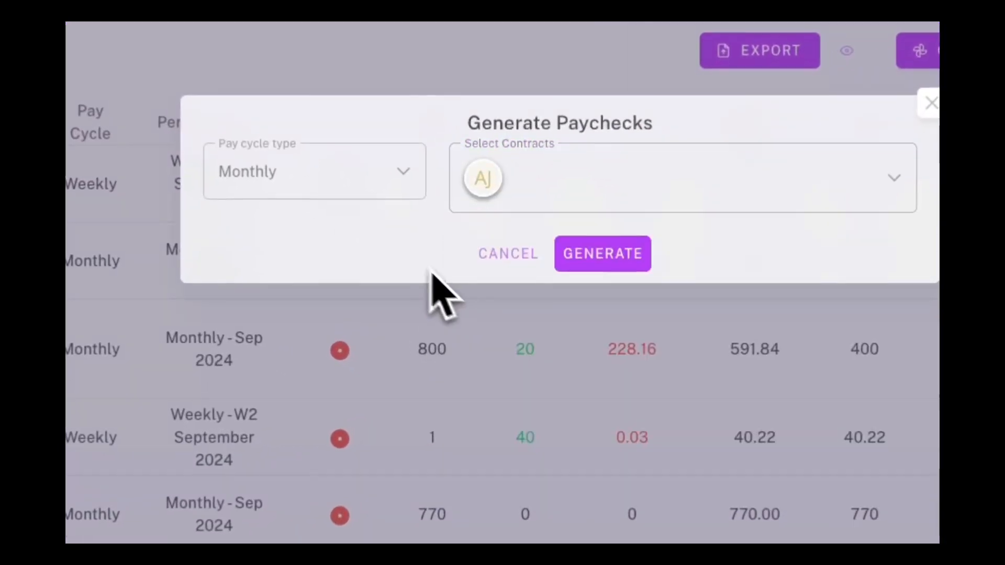
left_click(599, 256)
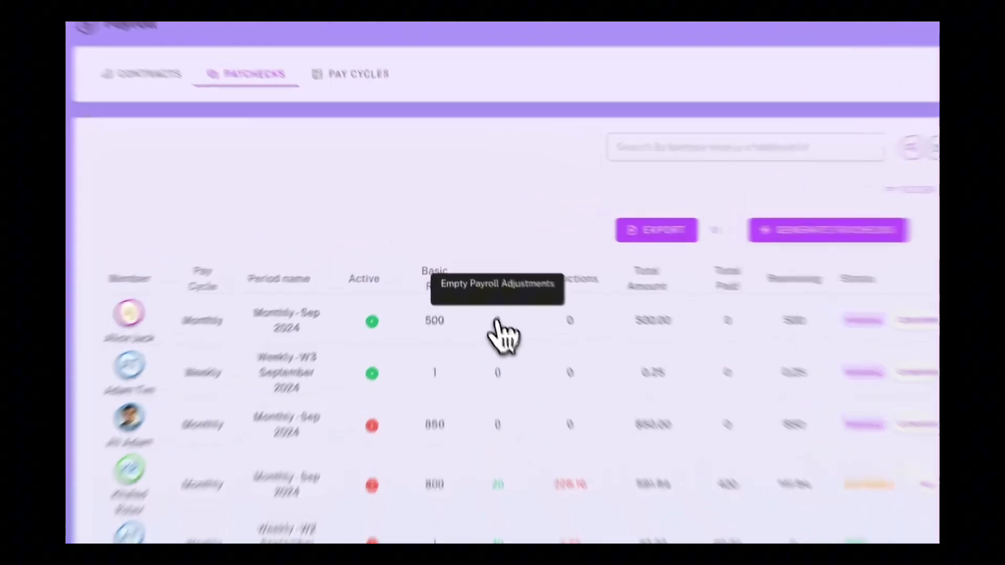
Step: From the new paycheck's additions, start a payroll adjustment titled Taxi with type Addition
left_click(481, 291)
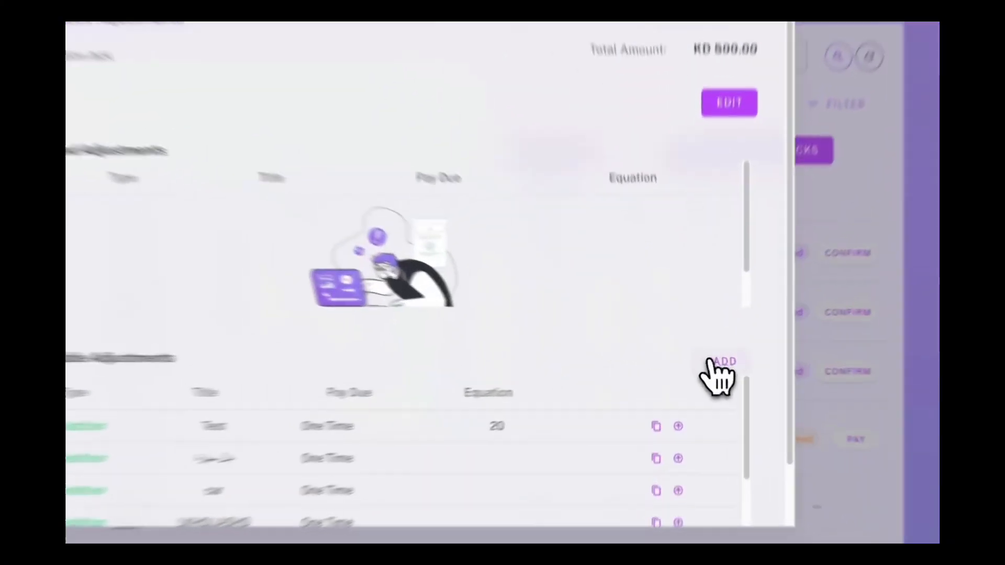
left_click(708, 362)
left_click(388, 117)
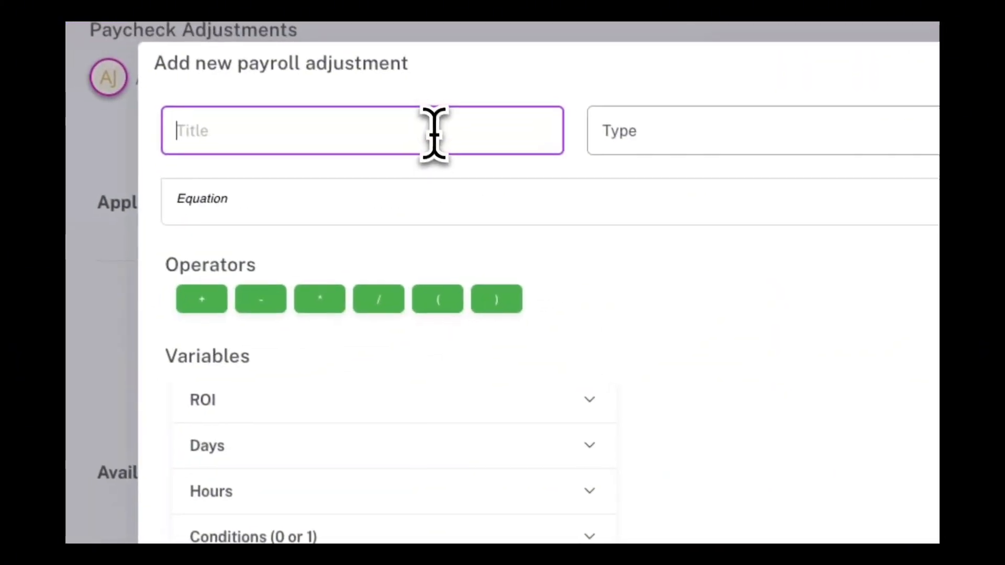
type("Taxi")
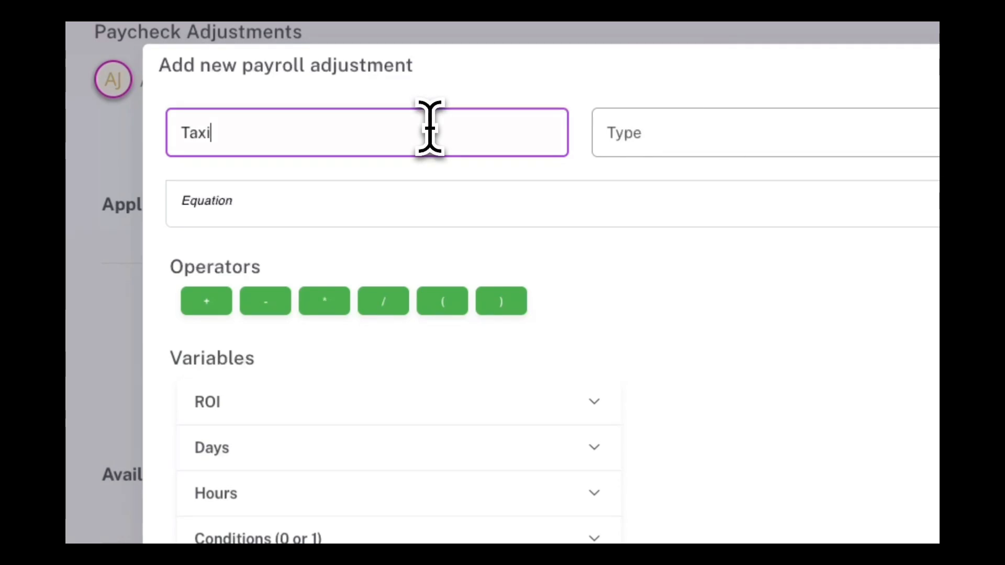
left_click(685, 151)
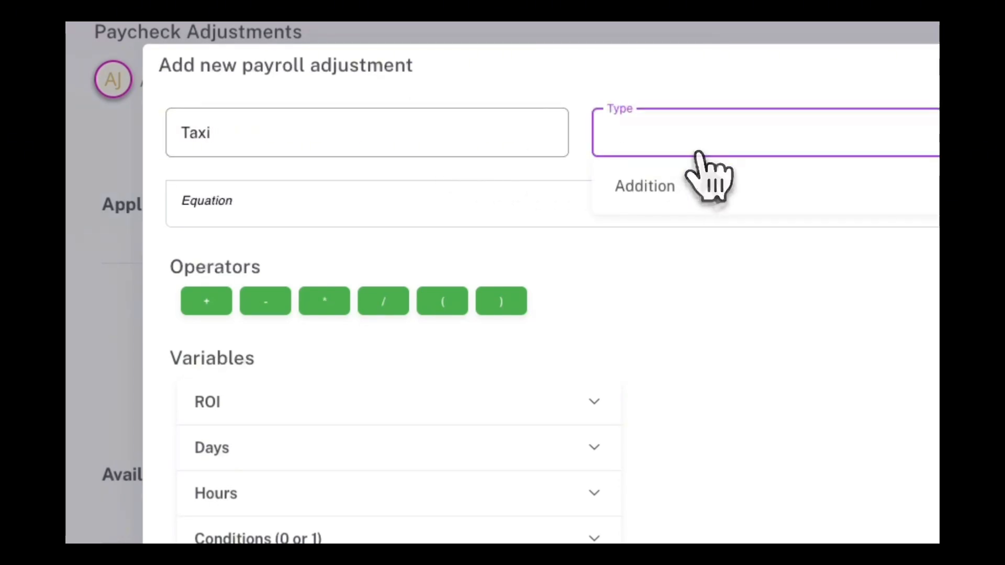
left_click(692, 181)
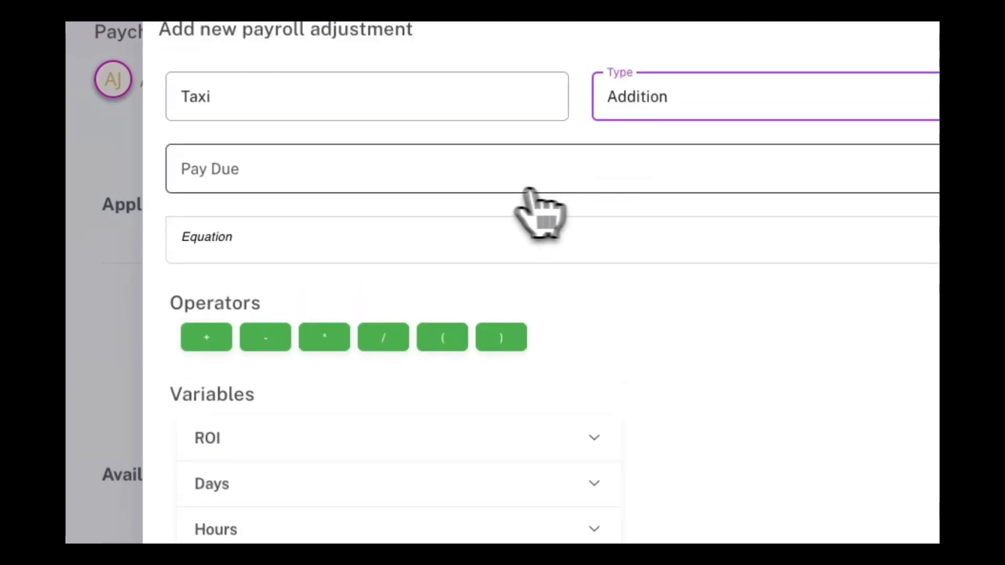
Step: Set the Taxi adjustment's Pay Due to One Time and its equation to 5, and save it
left_click(442, 181)
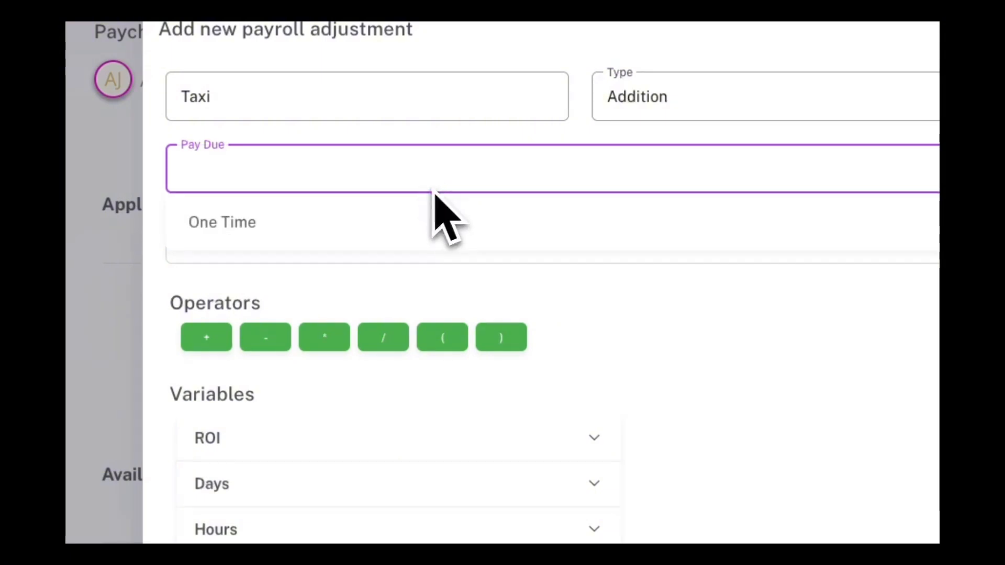
left_click(317, 224)
left_click(310, 238)
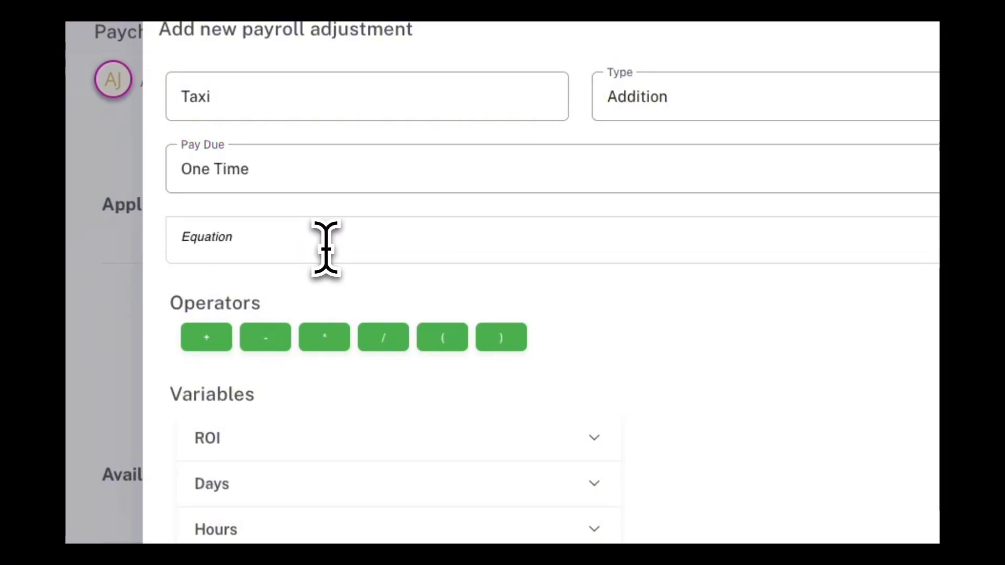
type("s")
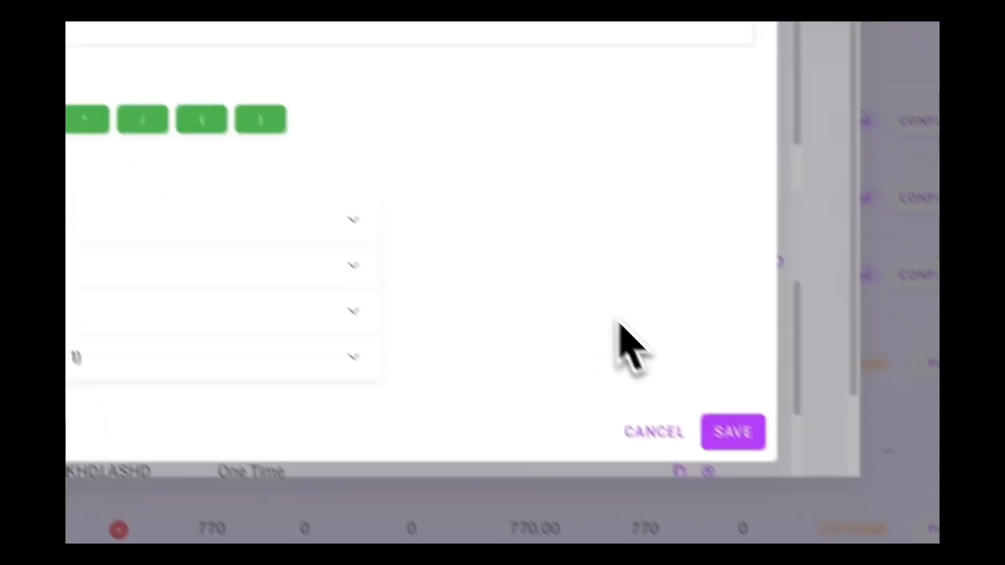
left_click(711, 392)
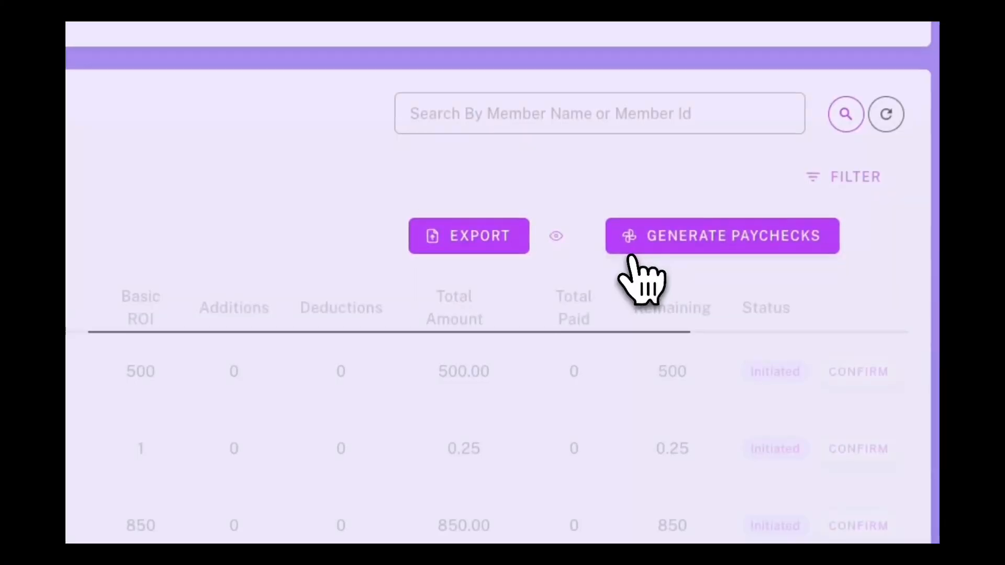
Step: Check the applied Taxi adjustment's date and amount in the paycheck's adjustments and return to the paychecks list
left_click(234, 369)
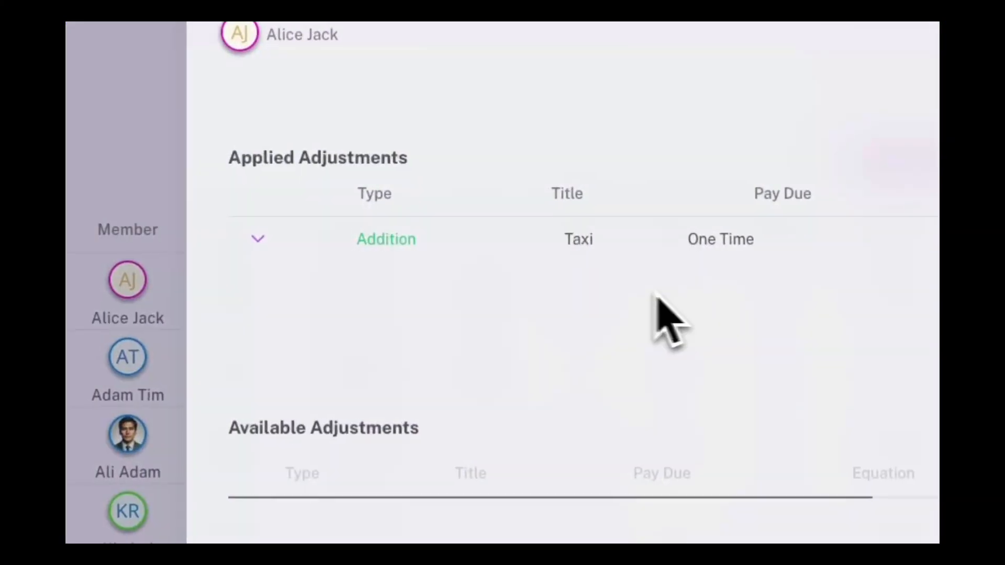
left_click(268, 253)
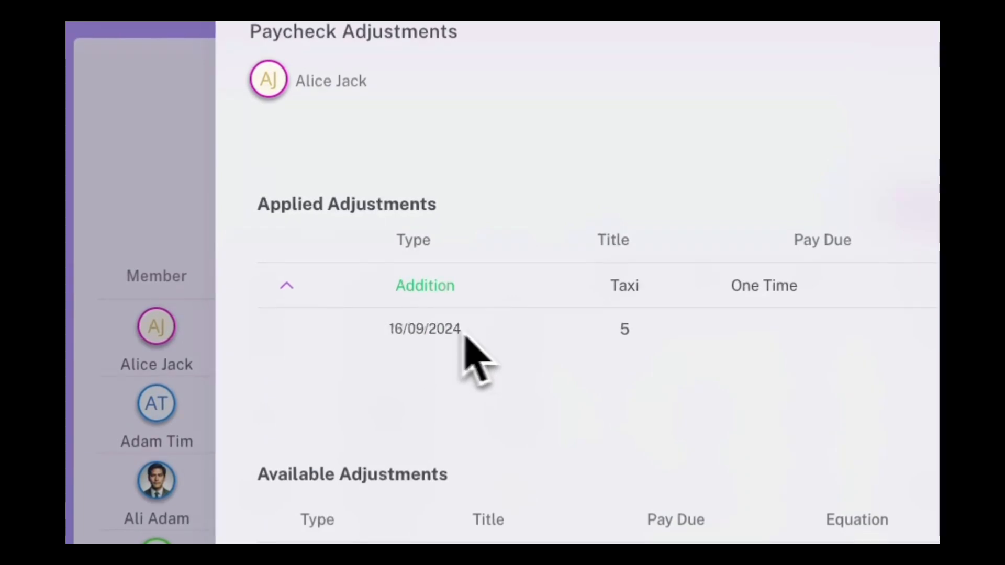
left_click(324, 287)
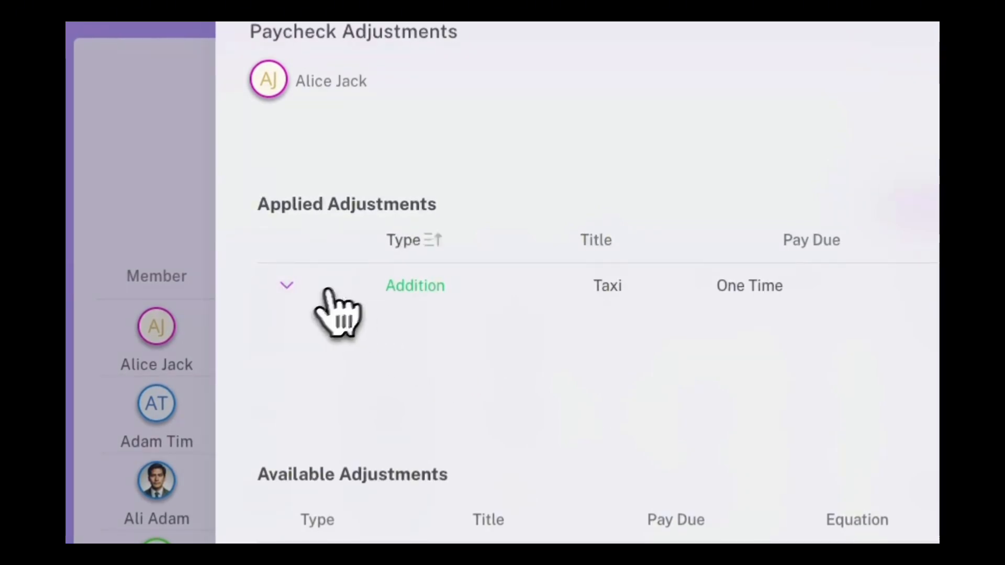
left_click(920, 110)
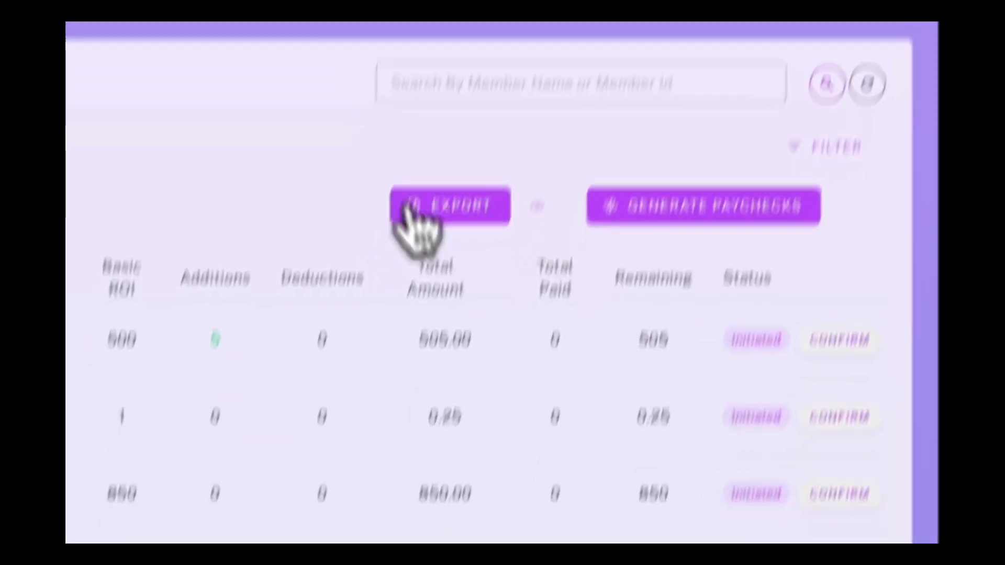
Step: From the new paycheck's deductions, start a payroll adjustment titled Loan with type Deduction
left_click(356, 219)
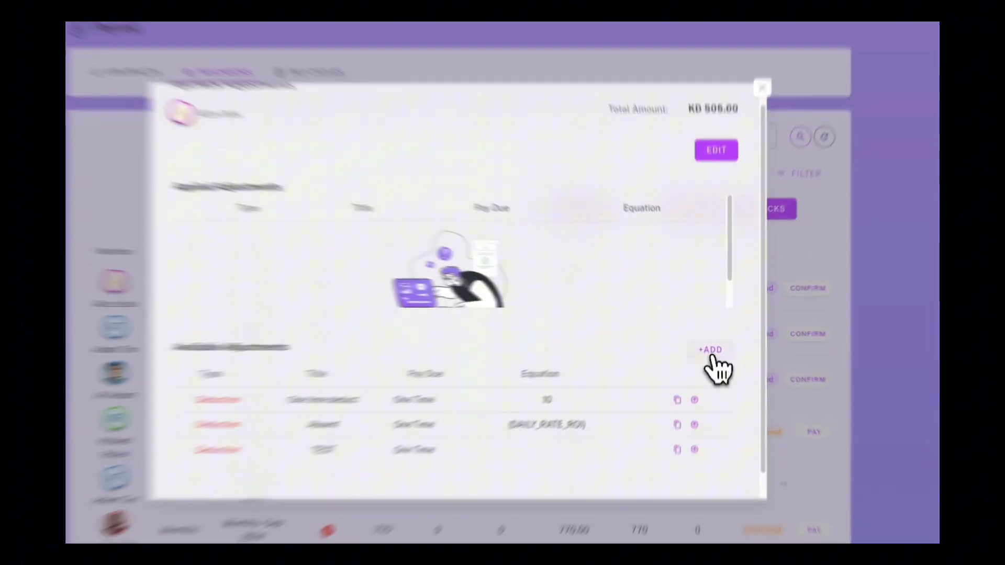
left_click(711, 343)
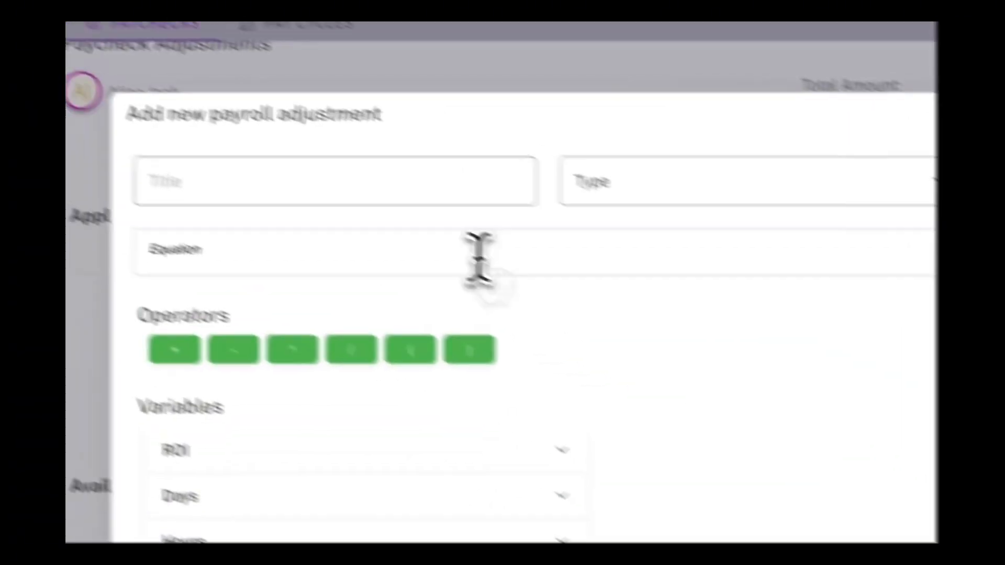
left_click(345, 191)
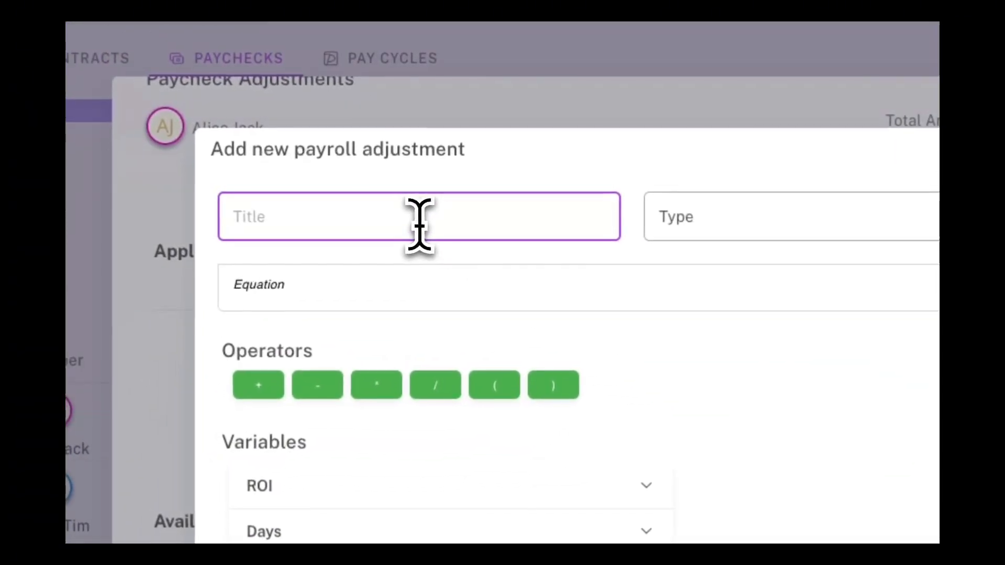
type("T")
key("BackSpace")
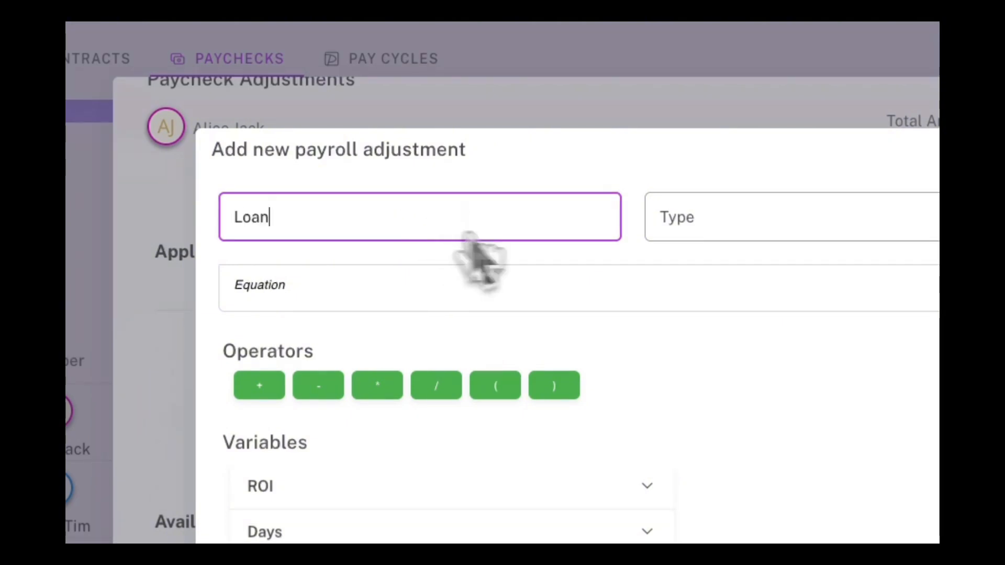
left_click(670, 230)
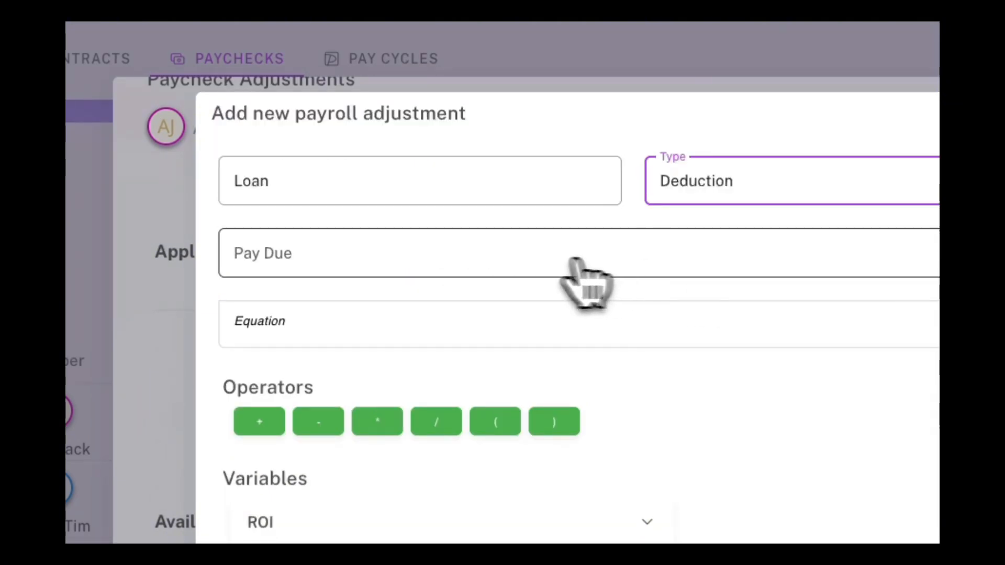
Step: Set the Loan adjustment's Pay Due to One Time and its equation to 20, save it, and return to the paychecks list
left_click(437, 259)
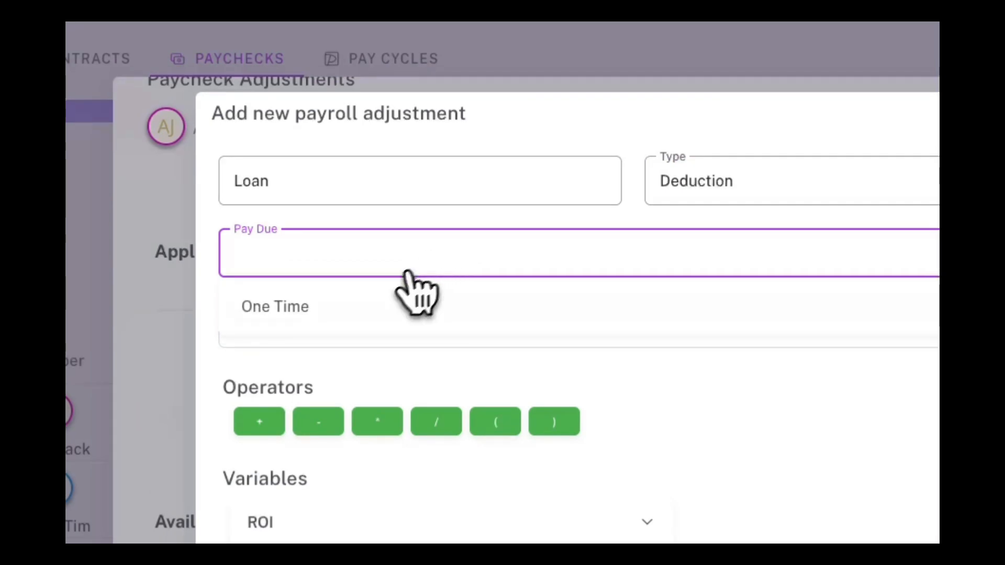
left_click(403, 304)
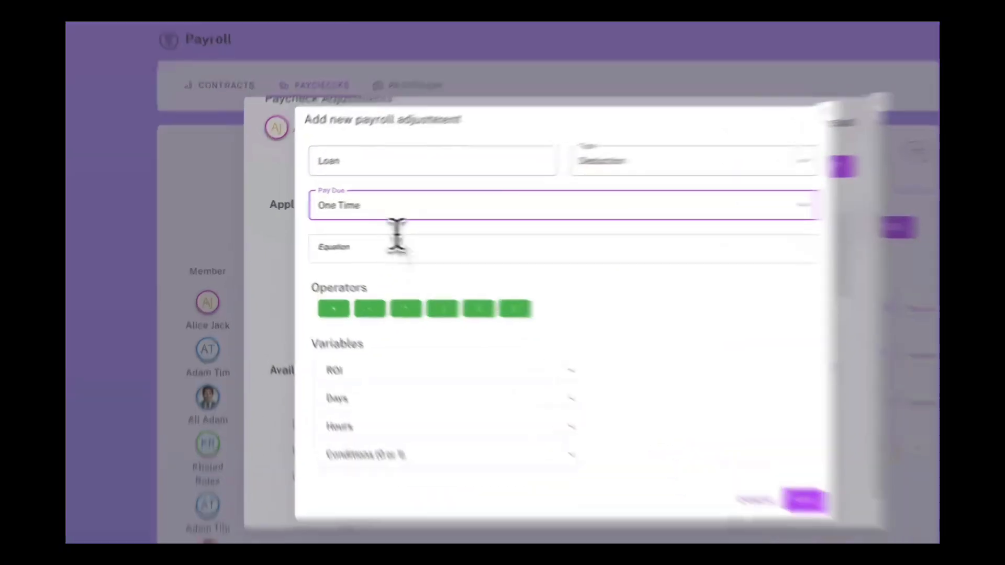
left_click(359, 241)
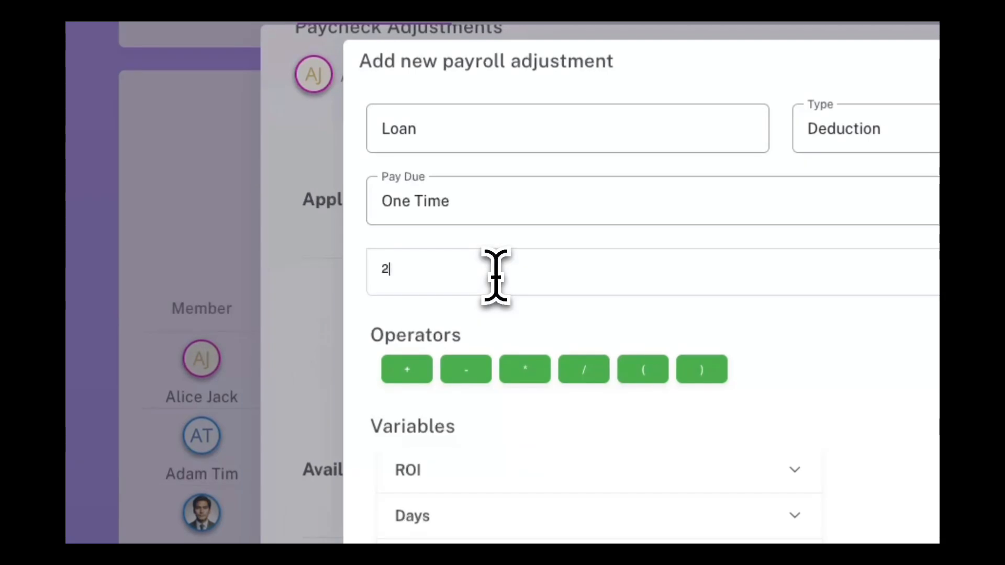
type("20")
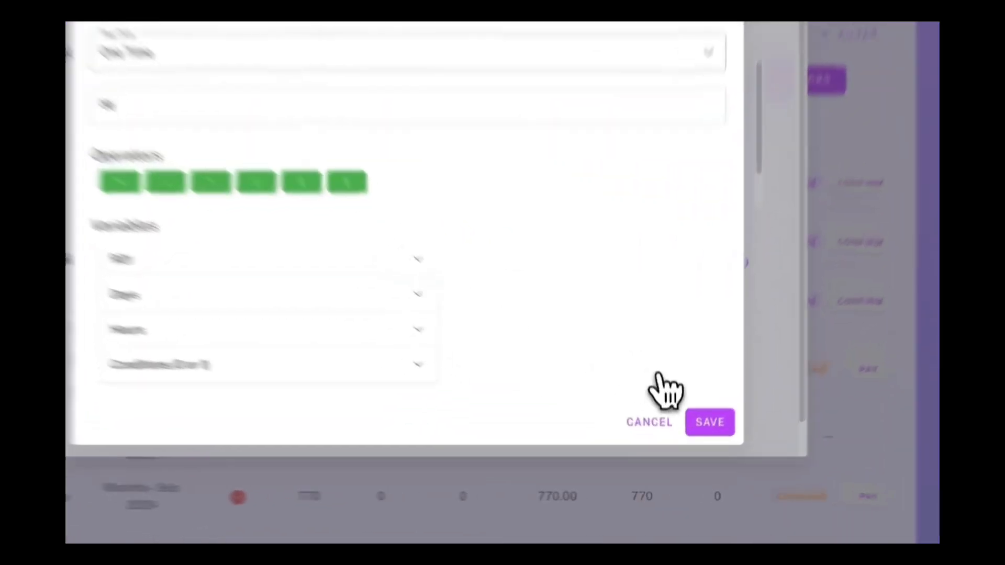
left_click(696, 447)
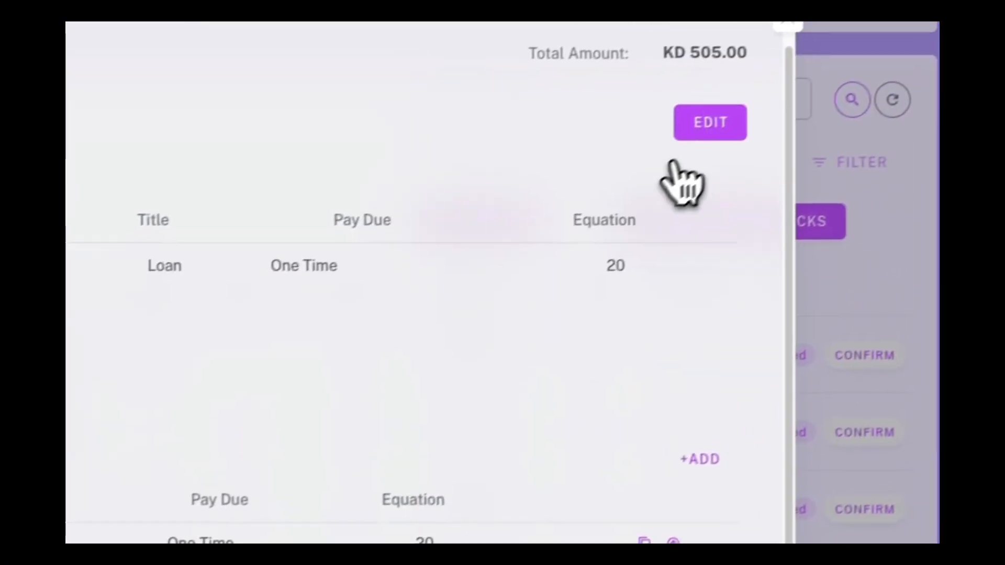
key("Escape")
Step: Confirm the new employee's monthly paycheck and make a partial payment of 400 on it
mouse_move(347, 383)
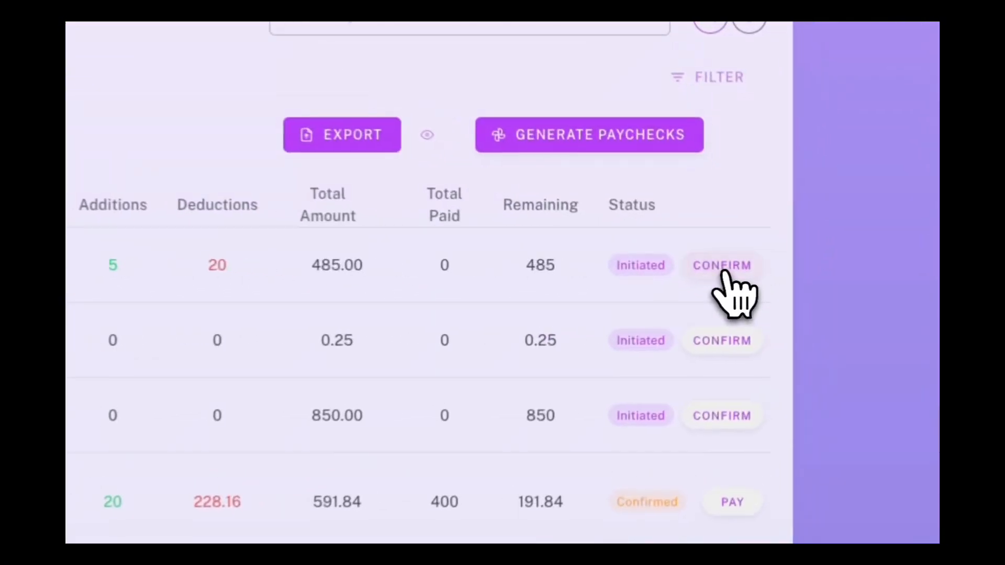
left_click(722, 270)
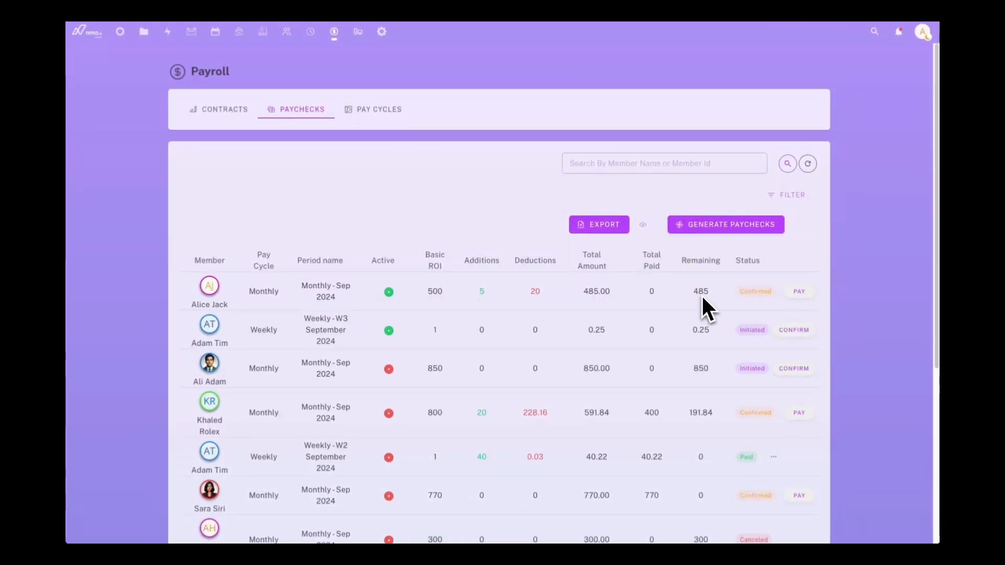
left_click(804, 293)
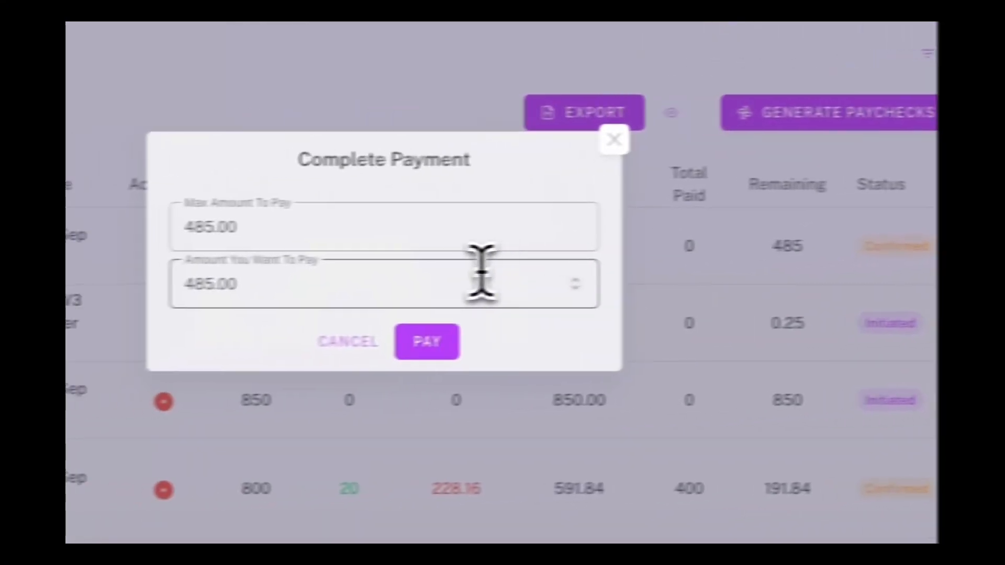
double_click(250, 283)
type("400")
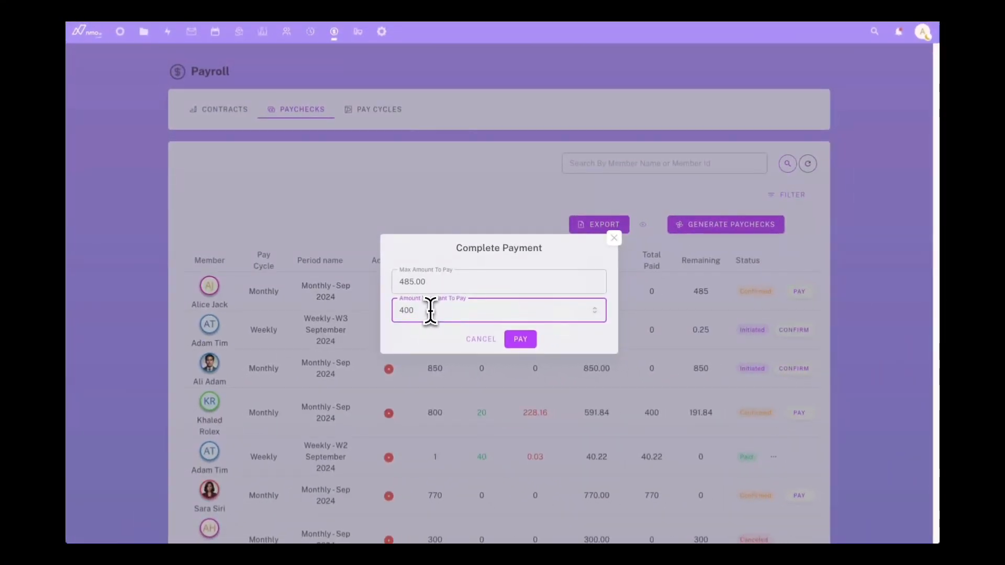
left_click(520, 339)
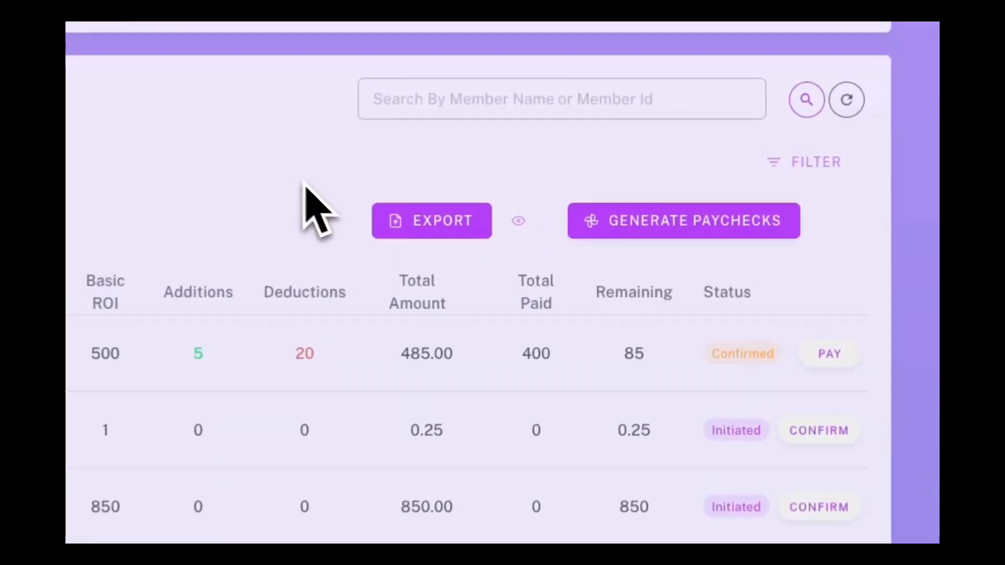
Step: Export the paychecks and download the export file Paycheck-2024-09-16_12:32:25
left_click(442, 224)
left_click(450, 259)
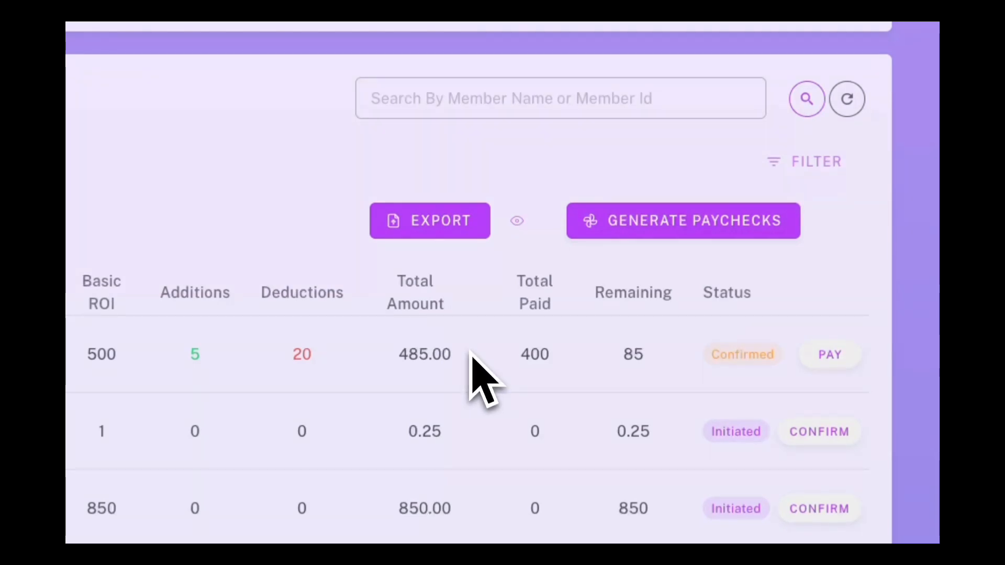
left_click(517, 220)
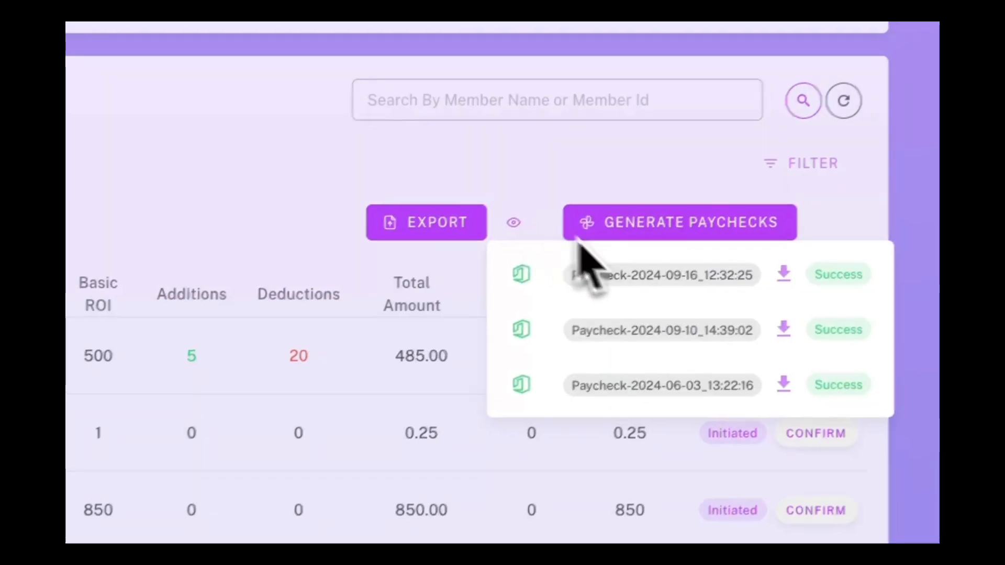
left_click(783, 273)
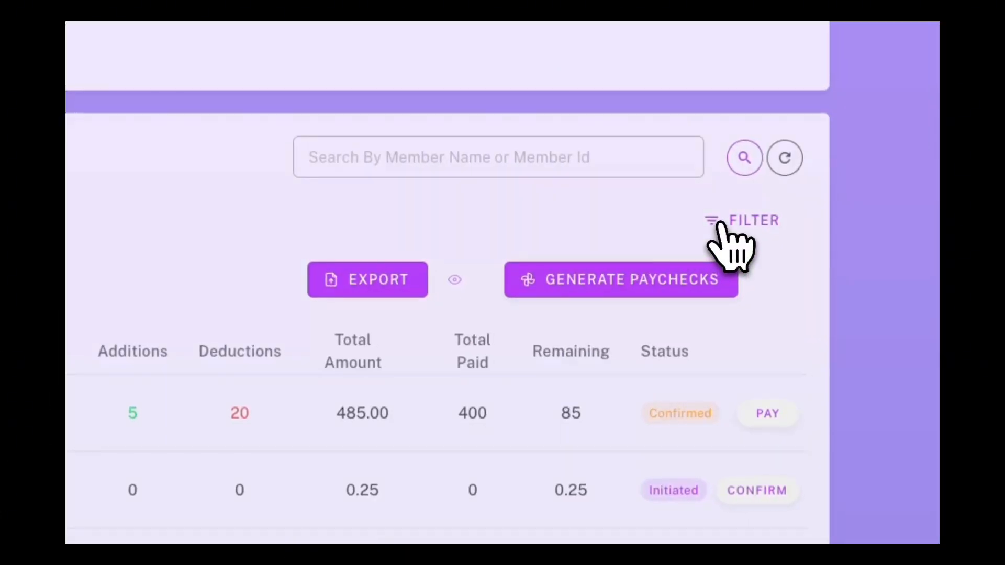
Step: Filter the paychecks list to a Basic ROI greater than 200
left_click(720, 224)
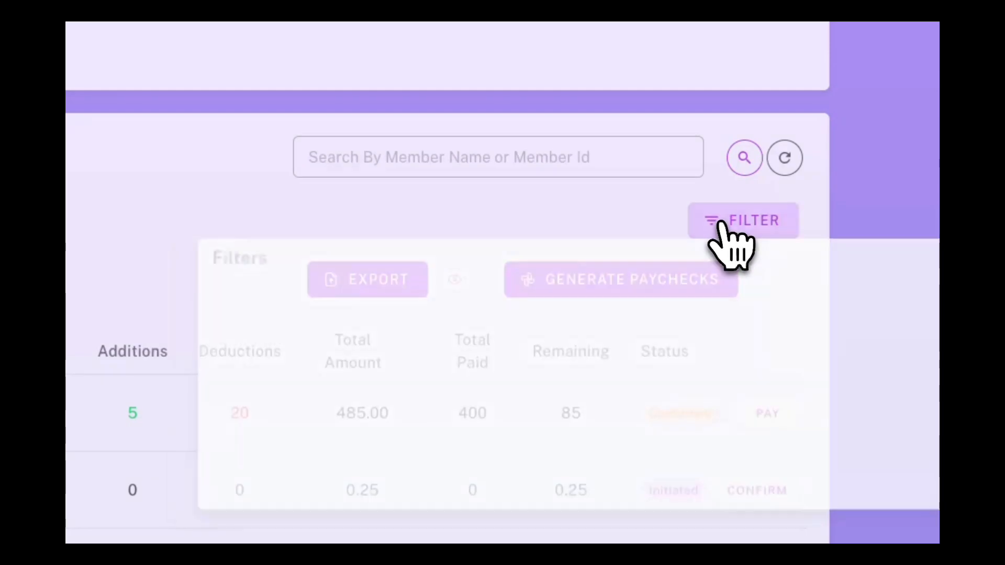
left_click(256, 291)
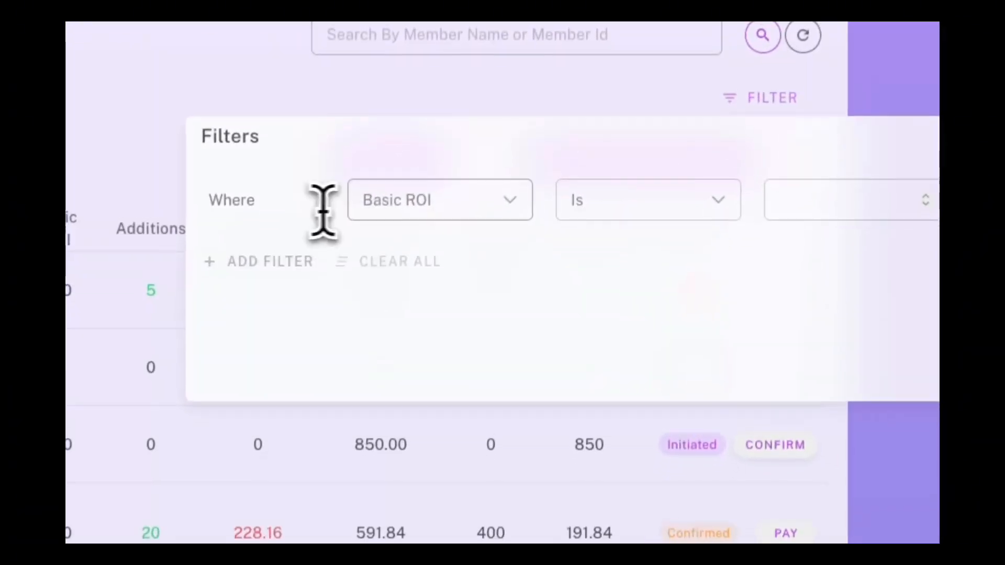
left_click(392, 286)
left_click(643, 206)
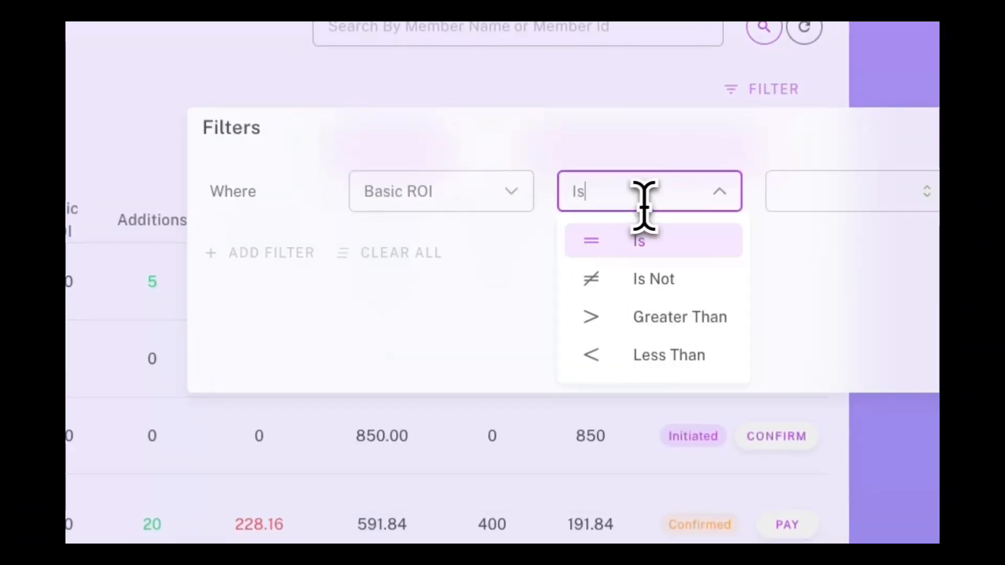
left_click(680, 314)
left_click(765, 212)
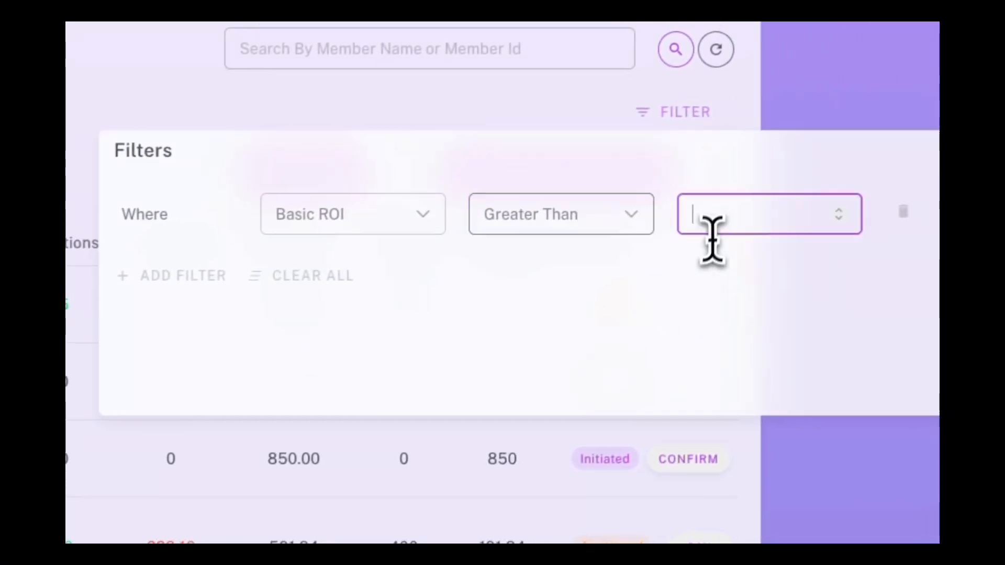
type("200")
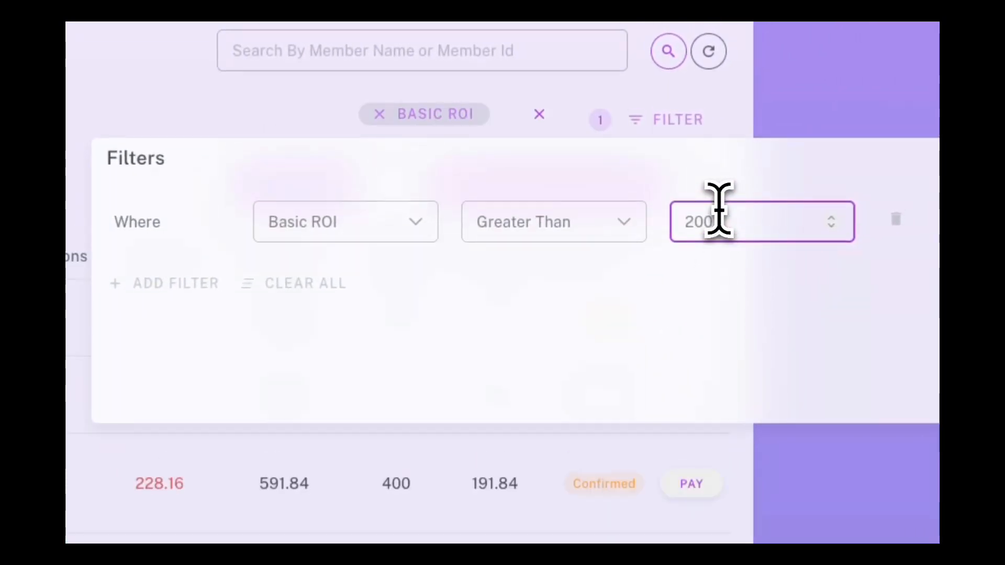
Step: Add a second filter condition joined by AND, with Branch set to Is Headquarters
left_click(610, 214)
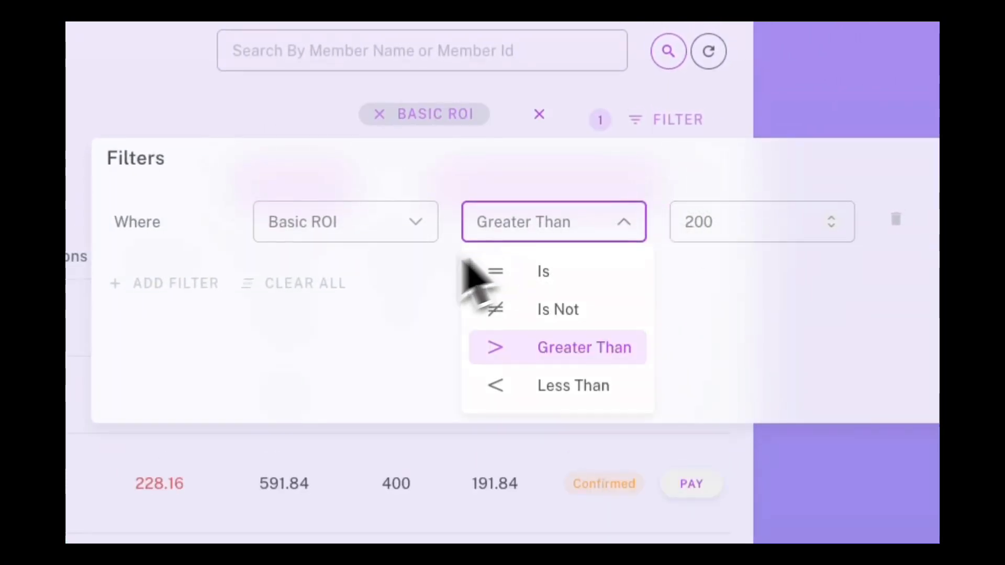
left_click(335, 291)
left_click(277, 177)
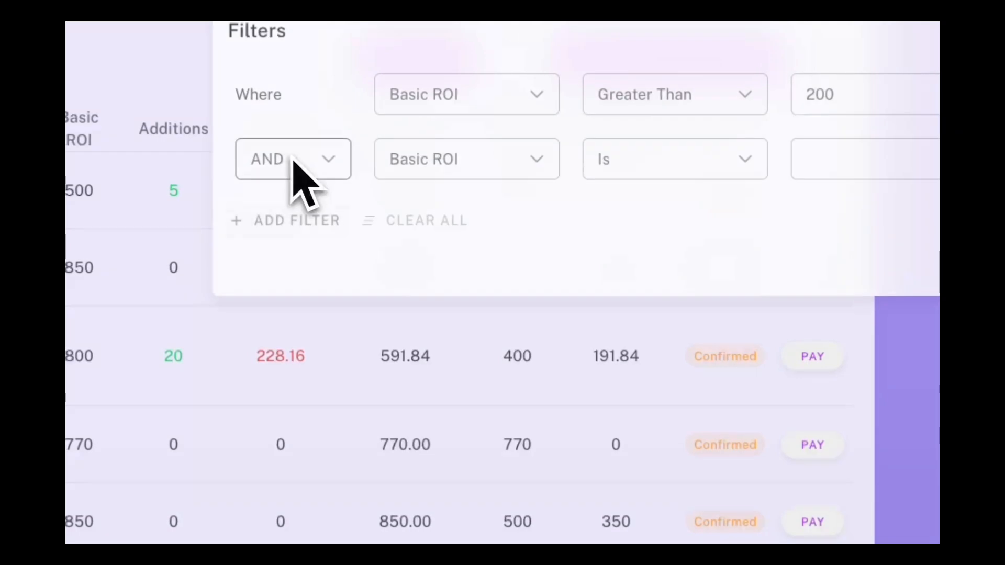
left_click(306, 161)
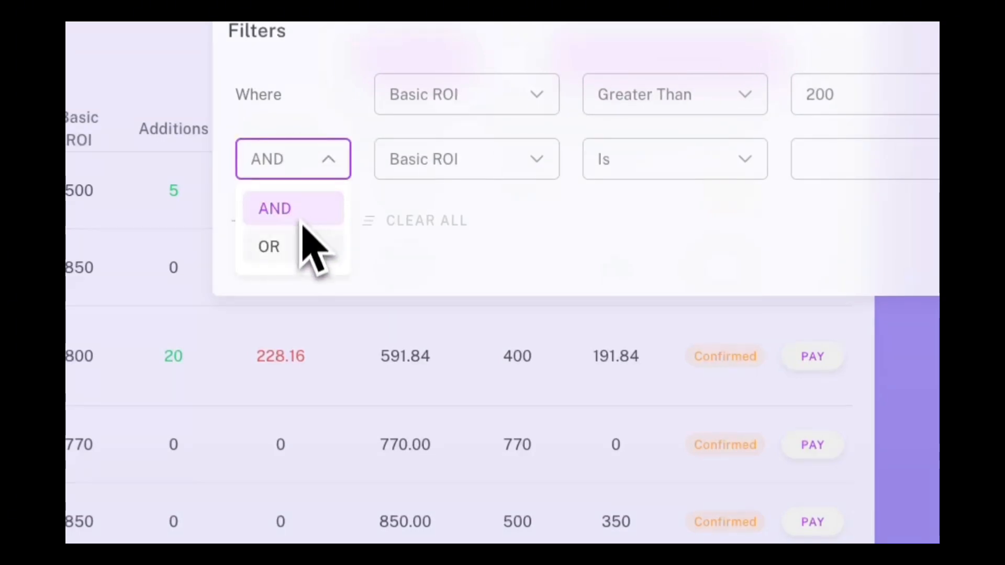
left_click(415, 157)
scroll(489, 258, "down", 3)
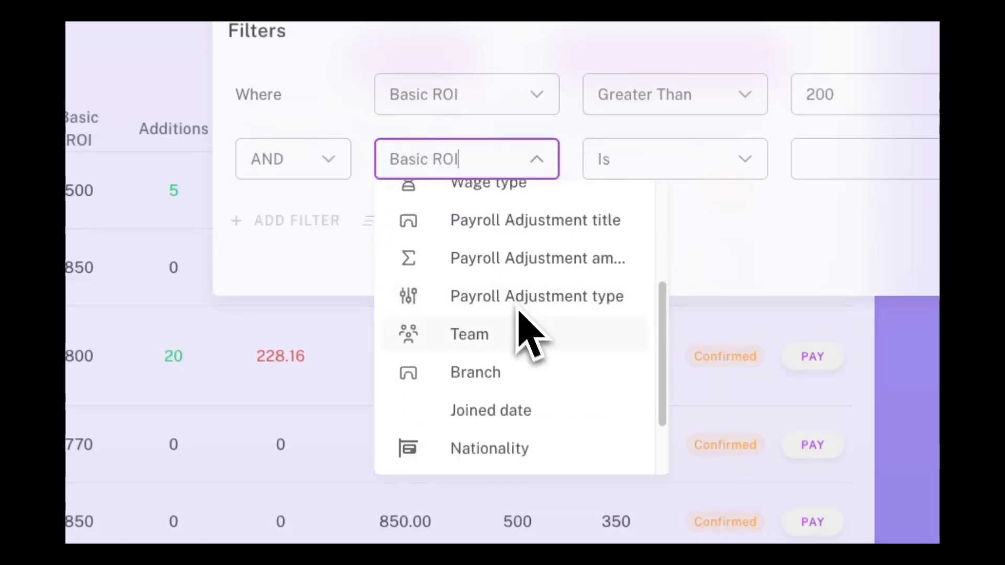
left_click(516, 373)
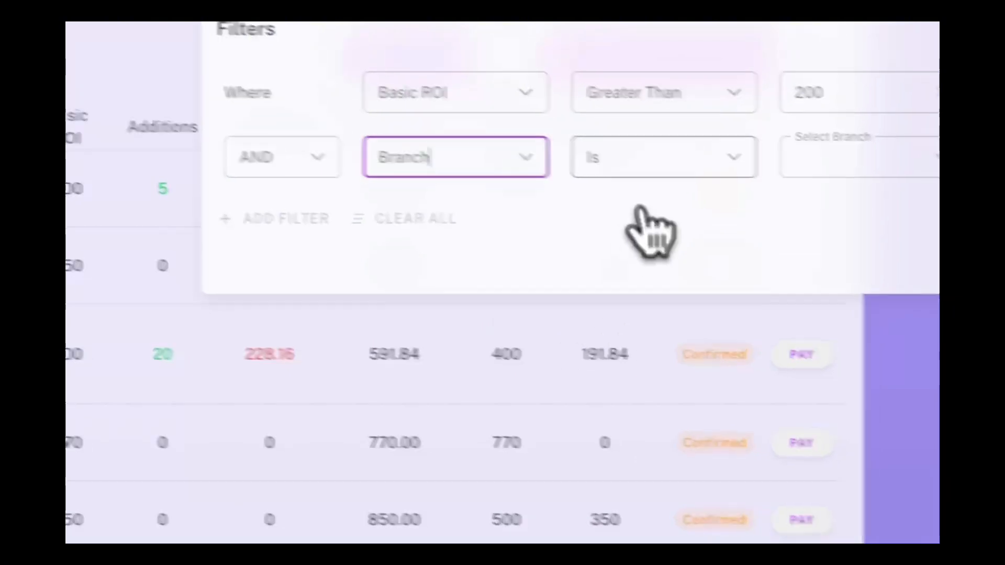
left_click(828, 163)
left_click(730, 185)
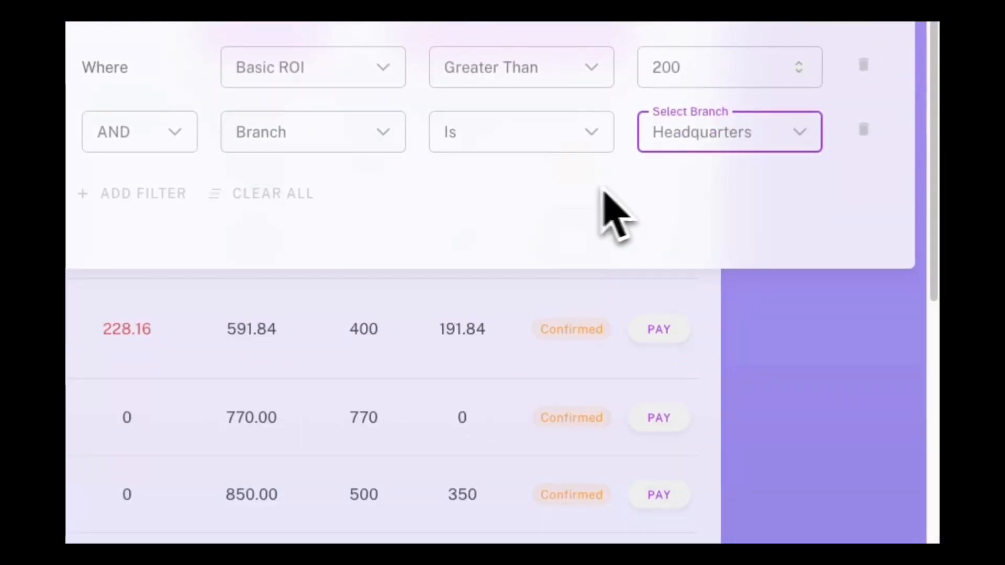
Step: Change the second filter condition to Gender Is Male
left_click(419, 144)
scroll(382, 367, "down", 5)
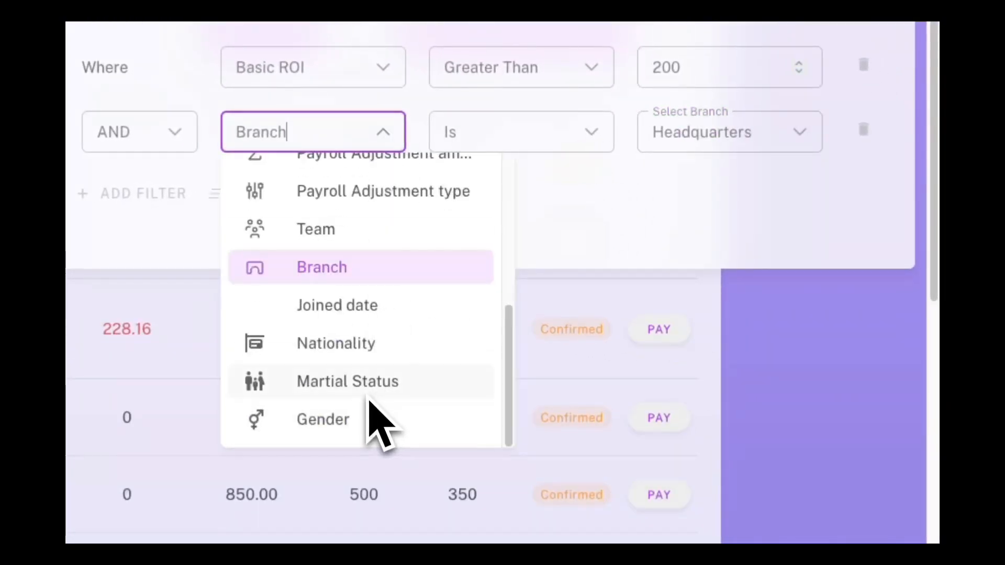
left_click(367, 416)
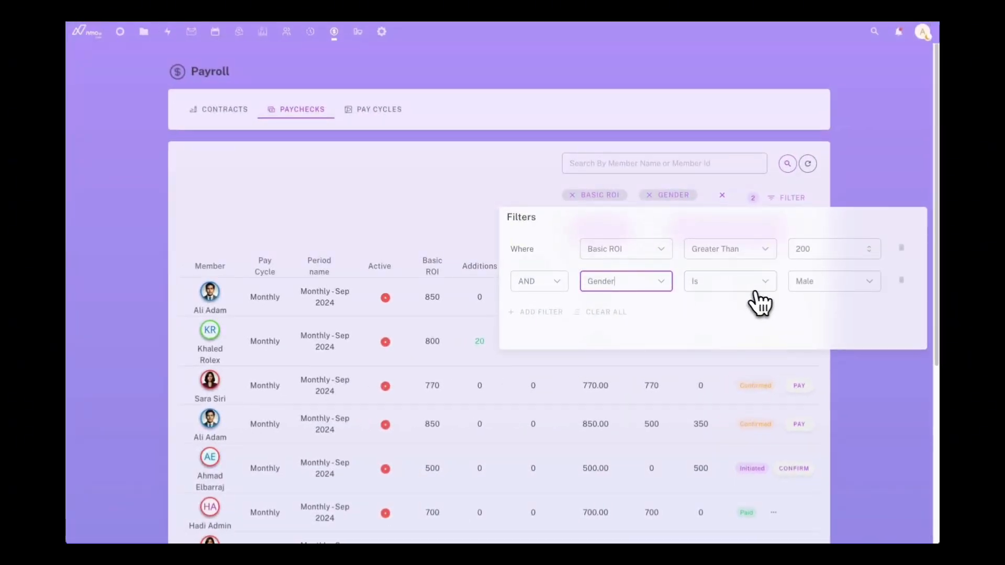
Step: Delete the Gender condition and clear the remaining Basic ROI filter from the paychecks list
left_click(901, 280)
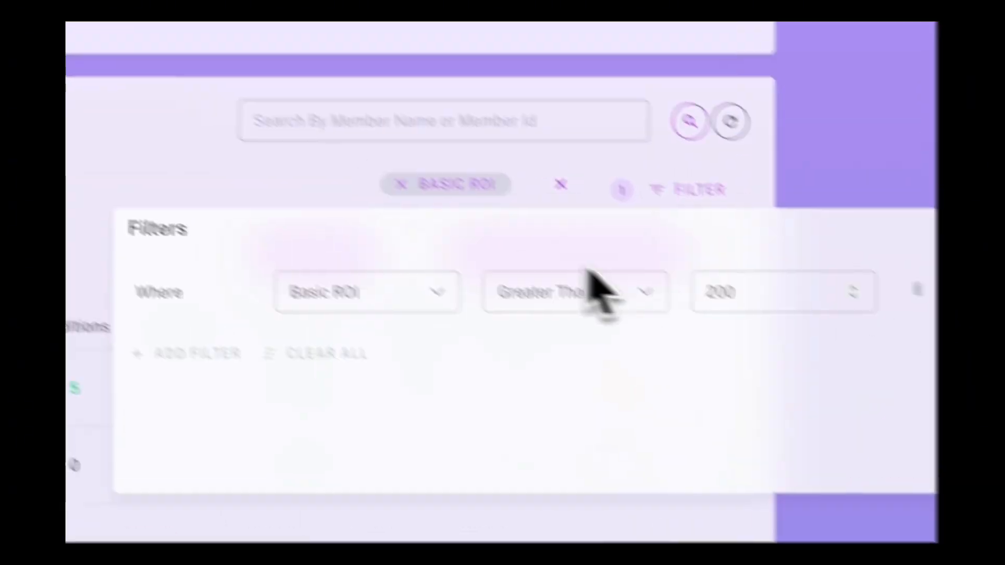
left_click(598, 194)
mouse_move(668, 199)
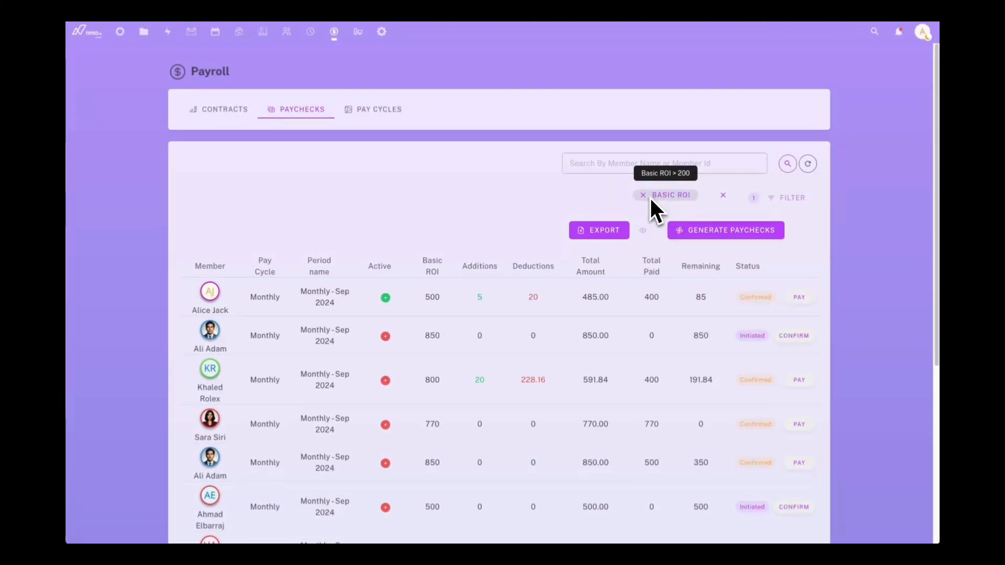
left_click(728, 200)
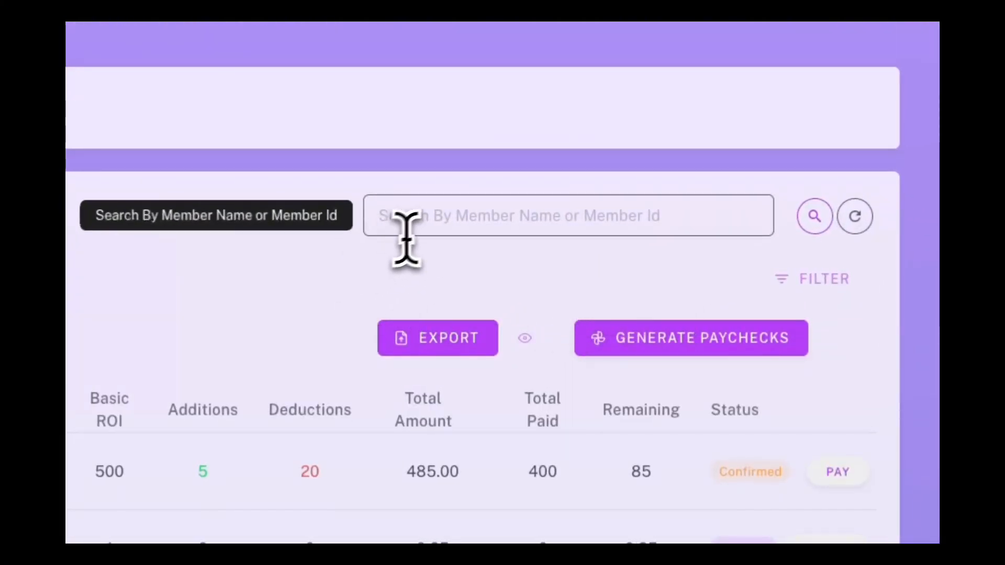
Step: Search the paychecks by the new employee's first name and clear the search to restore the full list
left_click(435, 227)
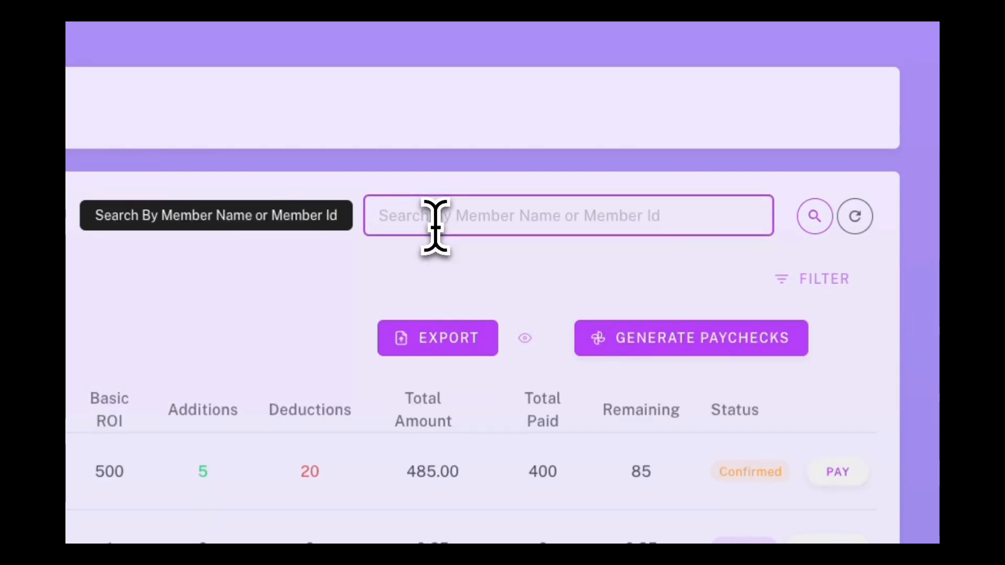
type("alice")
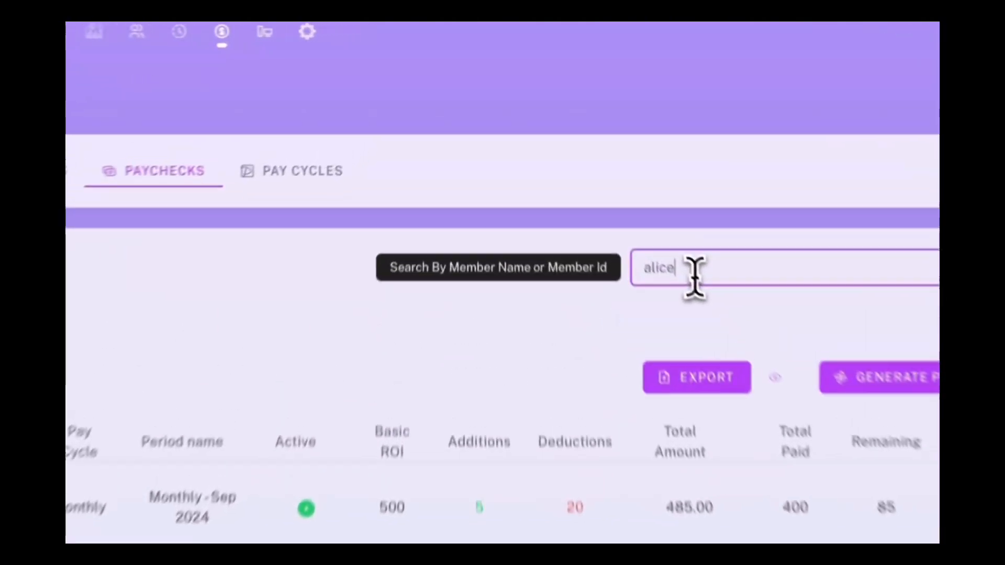
double_click(598, 168)
key("BackSpace")
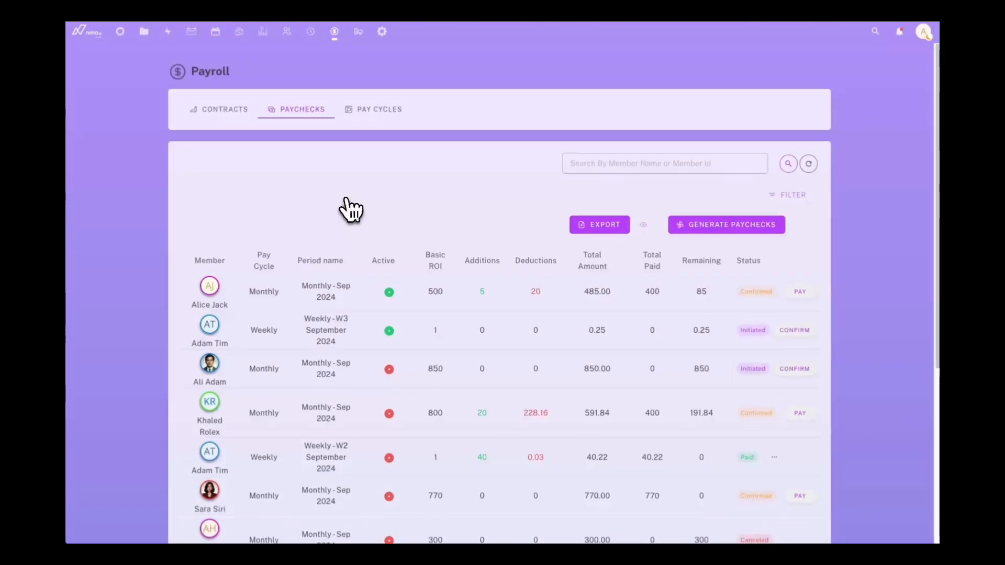